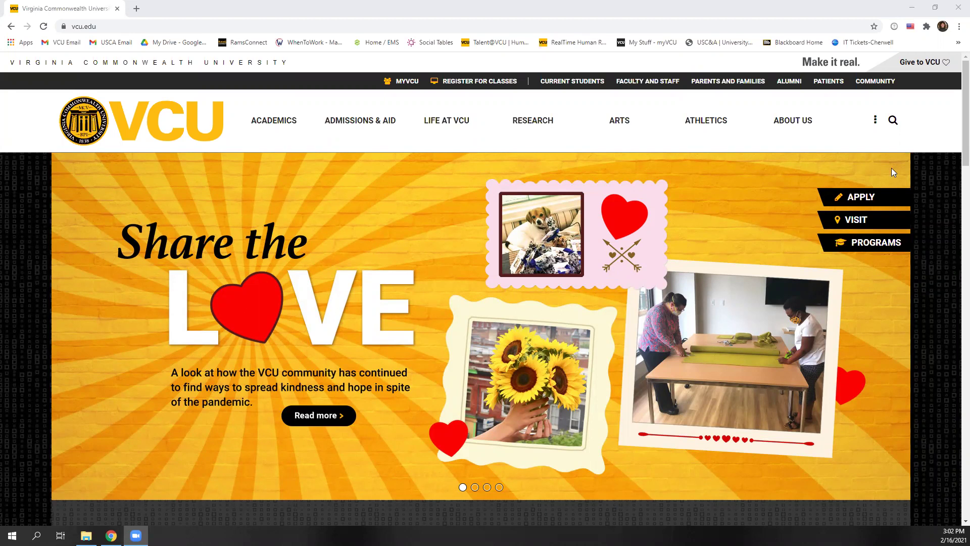
Step: Open a new incognito window and load campusems.vcu.edu/Default.aspx in it
{"action": "left_click", "coordinate": [958, 28]}
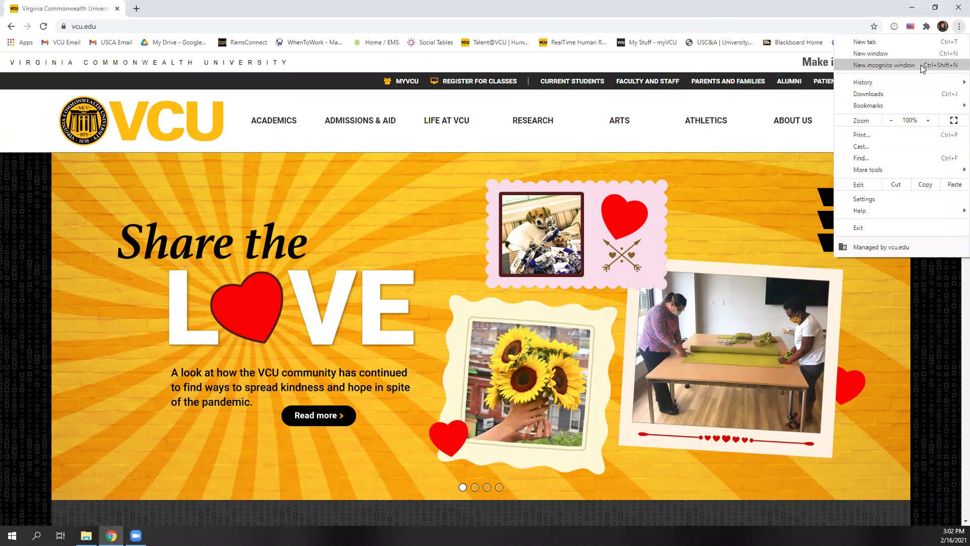
{"action": "left_click", "coordinate": [876, 65]}
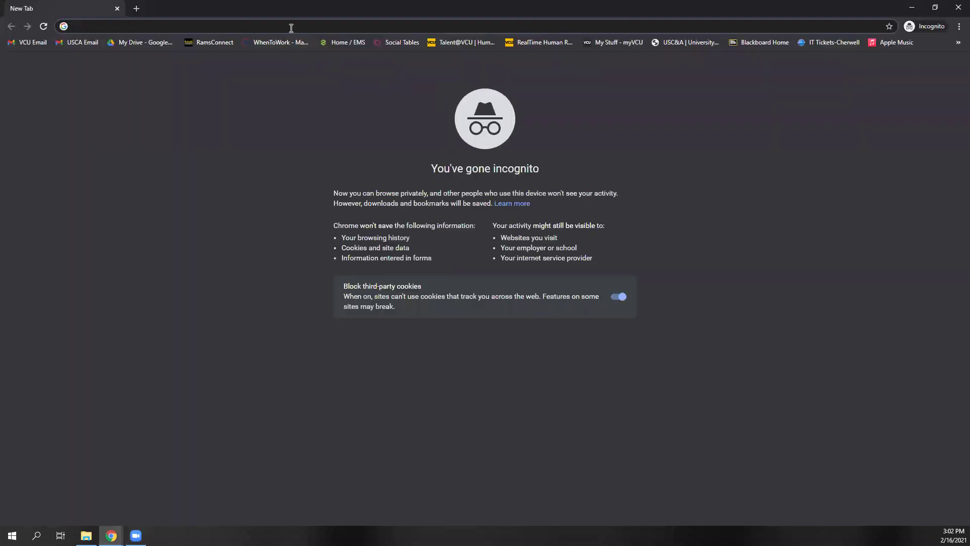
{"action": "type", "text": "ecampus"}
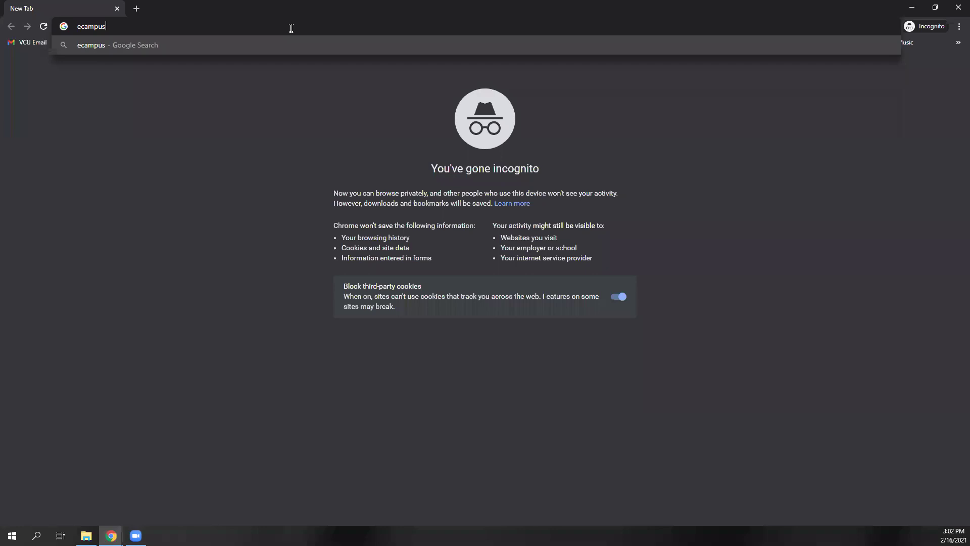
{"action": "key", "text": "BackSpace"}
{"action": "key", "text": "BackSpace"}
{"action": "key", "text": "BackSpace"}
{"action": "key", "text": "BackSpace"}
{"action": "key", "text": "BackSpace"}
{"action": "key", "text": "BackSpace"}
{"action": "key", "text": "BackSpace"}
{"action": "type", "text": "campusems.vcue"}
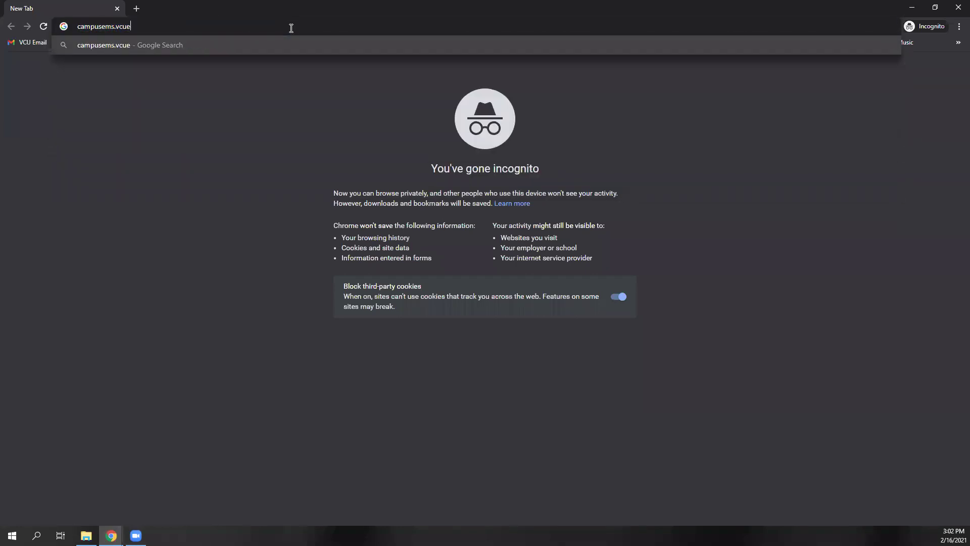
{"action": "key", "text": "BackSpace"}
{"action": "type", "text": ".edu/Default.aspx"}
{"action": "key", "text": "Return"}
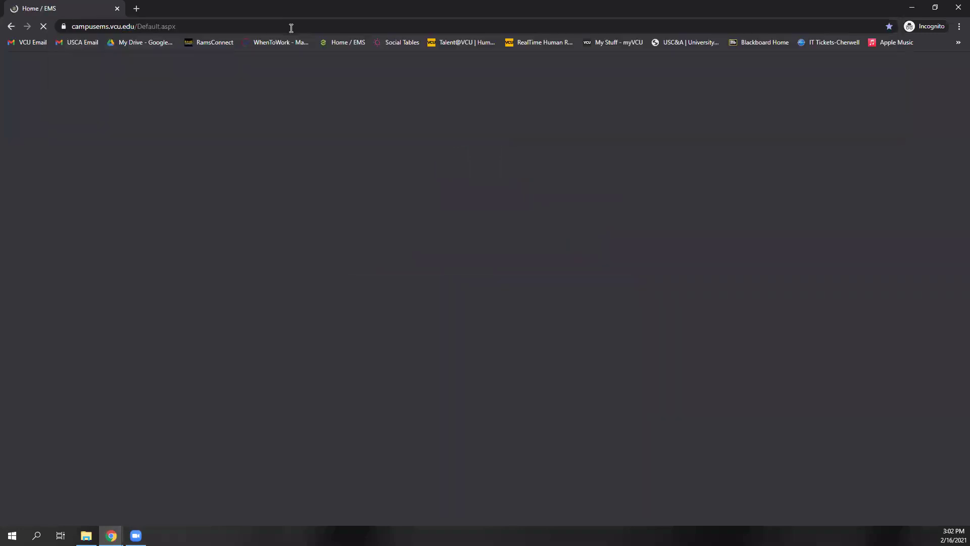
Step: Sign in to EMS through the Central Authentication Service with the VCU eID and the account password
{"action": "left_click", "coordinate": [347, 209]}
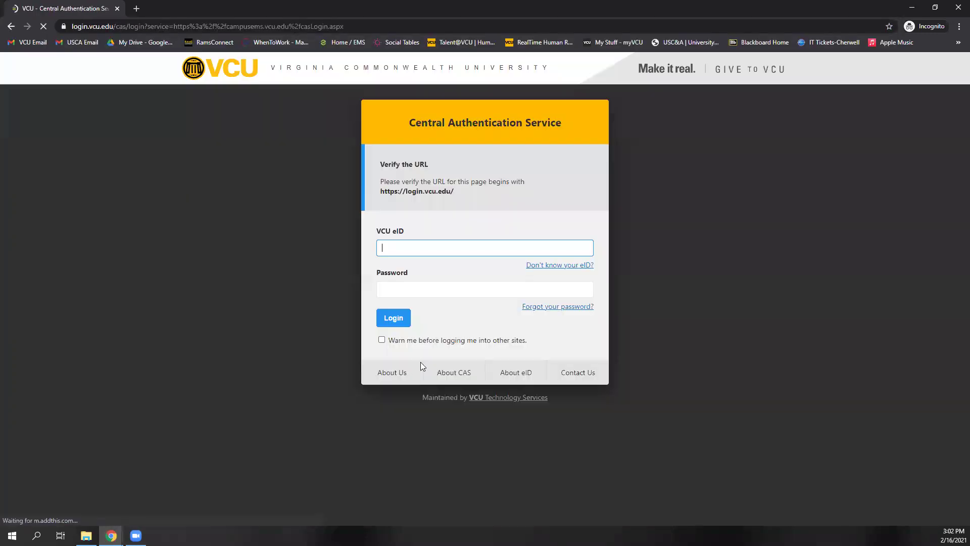
{"action": "type", "text": "smith"}
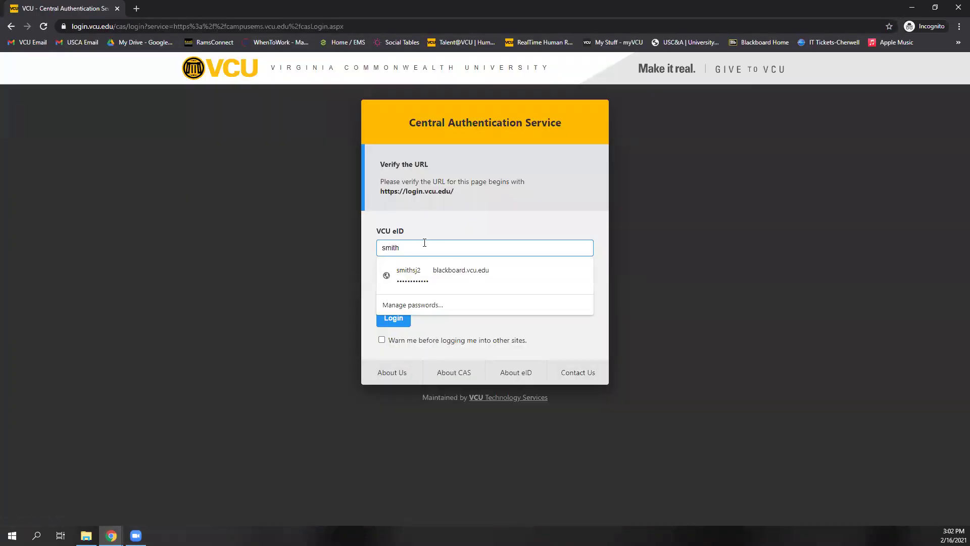
{"action": "key", "text": "Tab"}
{"action": "type", "text": "•••••••••••••"}
{"action": "key", "text": "Return"}
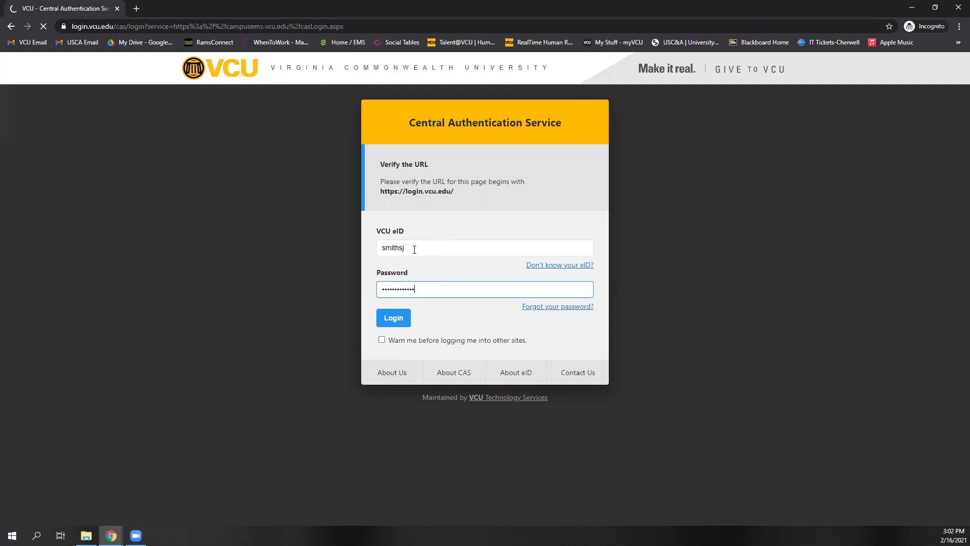
{"action": "left_click", "coordinate": [414, 249]}
{"action": "left_click", "coordinate": [412, 247]}
{"action": "type", "text": "2"}
{"action": "left_click", "coordinate": [389, 282]}
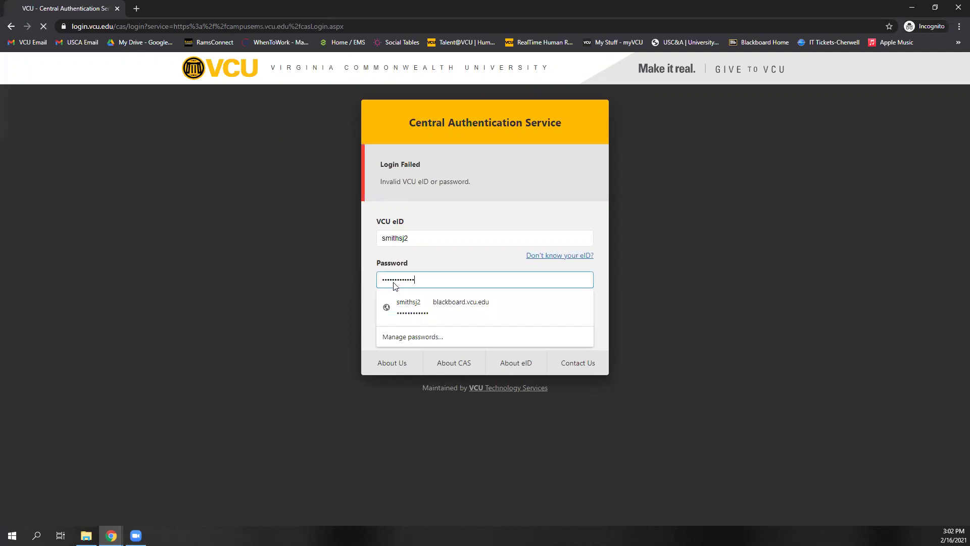
{"action": "key", "text": "Return"}
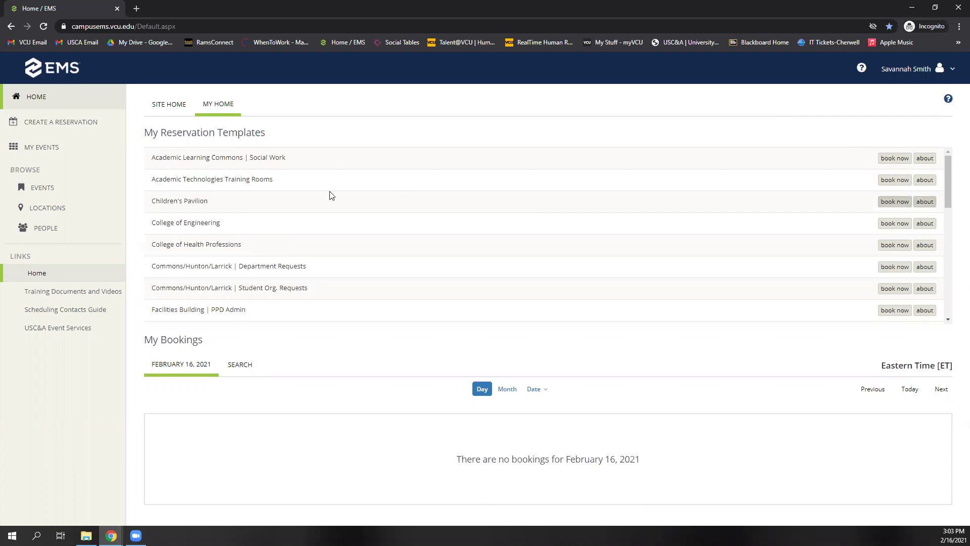
Step: Look through the reservation templates and read the information about the Academic Learning Commons | Social Work template
{"action": "scroll", "coordinate": [342, 233], "scroll_direction": "down", "scroll_amount": 8}
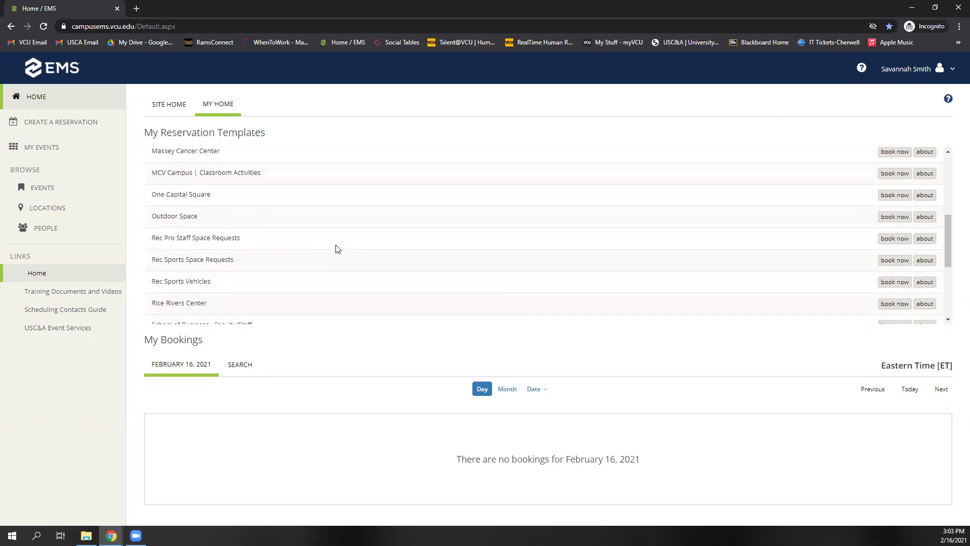
{"action": "scroll", "coordinate": [337, 249], "scroll_direction": "up", "scroll_amount": 8}
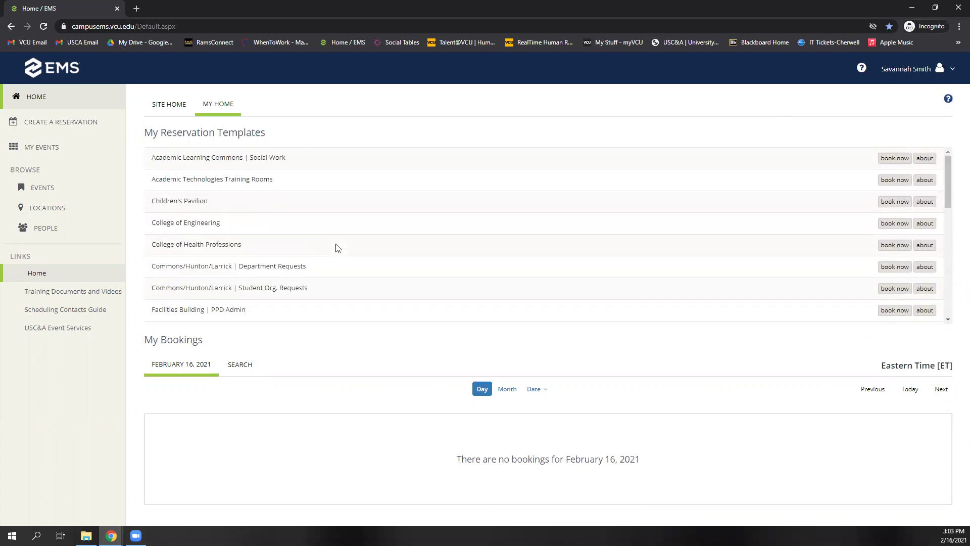
{"action": "left_click", "coordinate": [930, 161]}
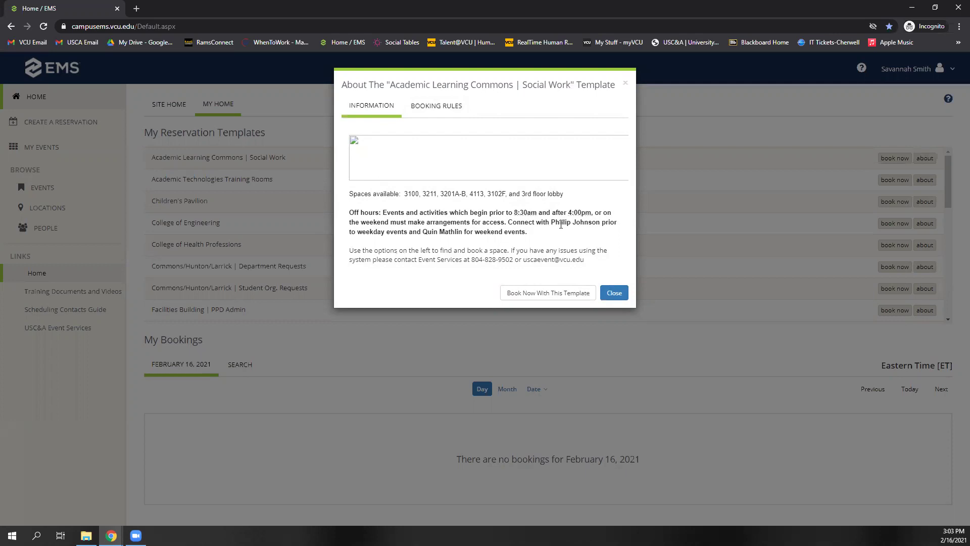
{"action": "left_click", "coordinate": [625, 84]}
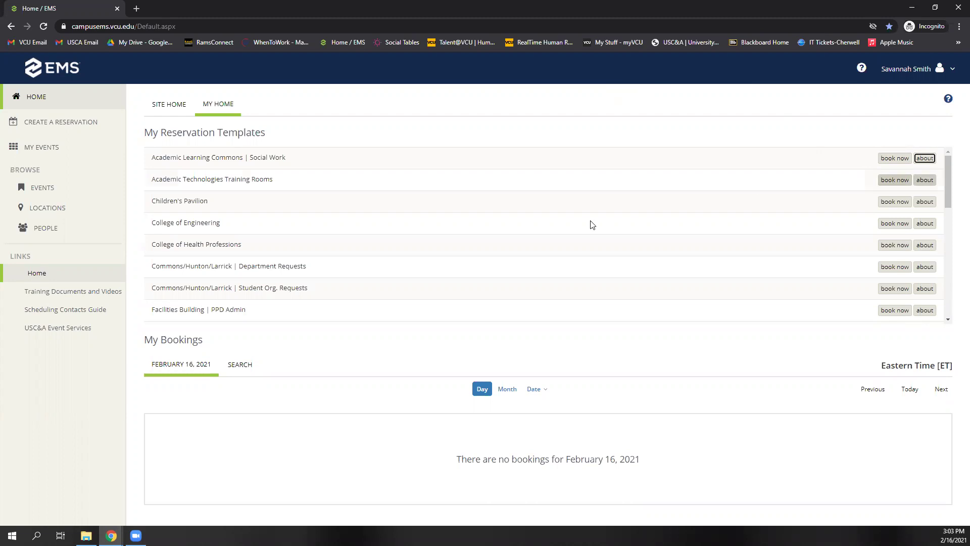
Step: View the room request form for the Academic Learning Commons | Social Work template and return to the home page
{"action": "left_click", "coordinate": [894, 159]}
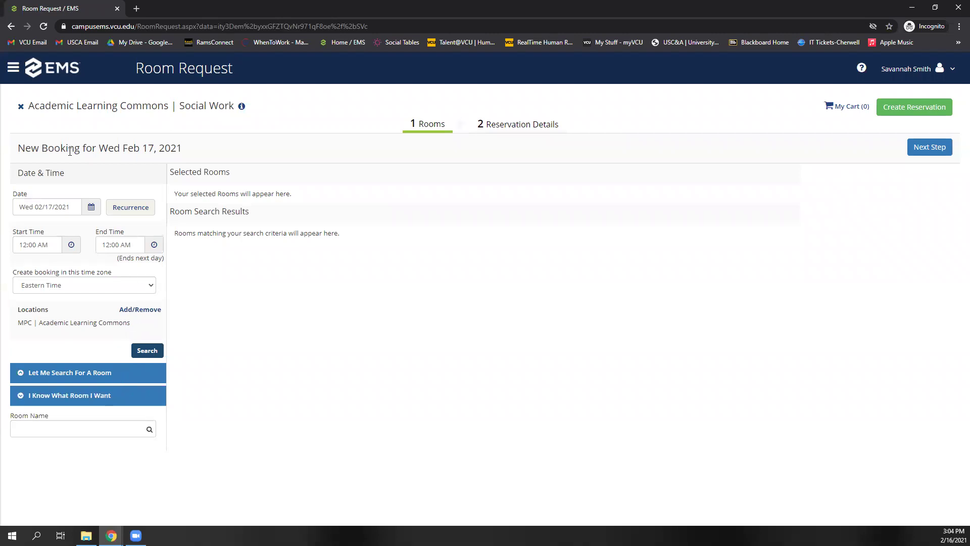
{"action": "left_click", "coordinate": [63, 70]}
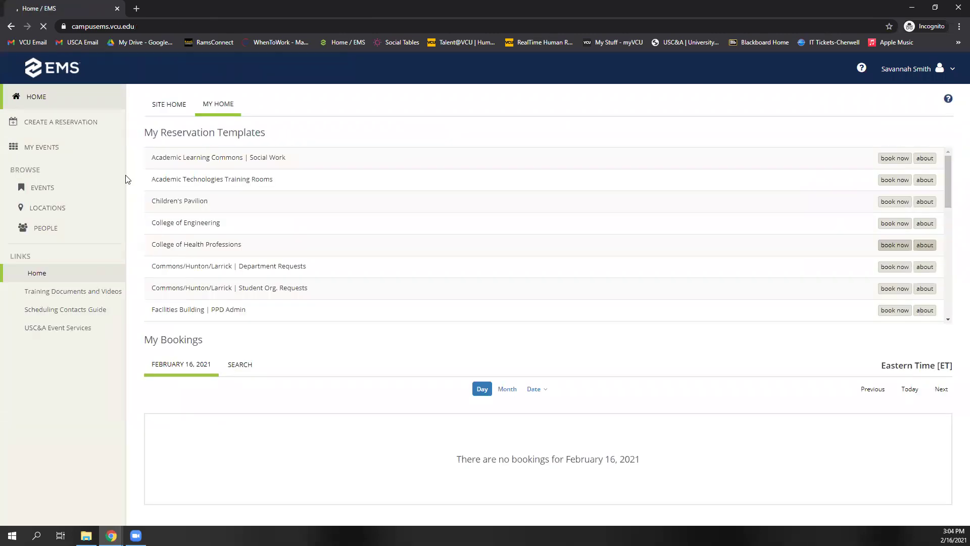
Step: Open the Create a Reservation page and look over its full list of reservation templates
{"action": "left_click", "coordinate": [84, 123]}
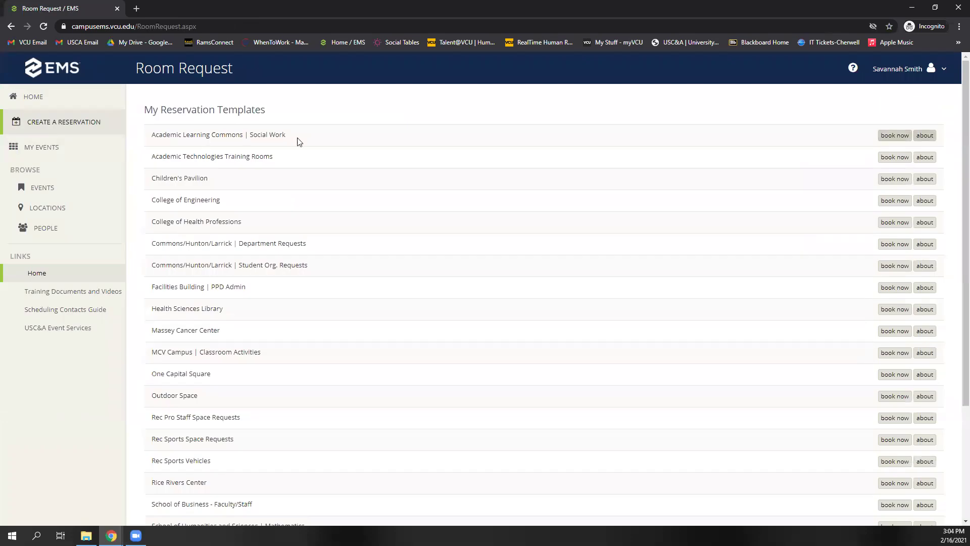
{"action": "scroll", "coordinate": [420, 247], "scroll_direction": "down", "scroll_amount": 3}
{"action": "scroll", "coordinate": [418, 253], "scroll_direction": "up", "scroll_amount": 3}
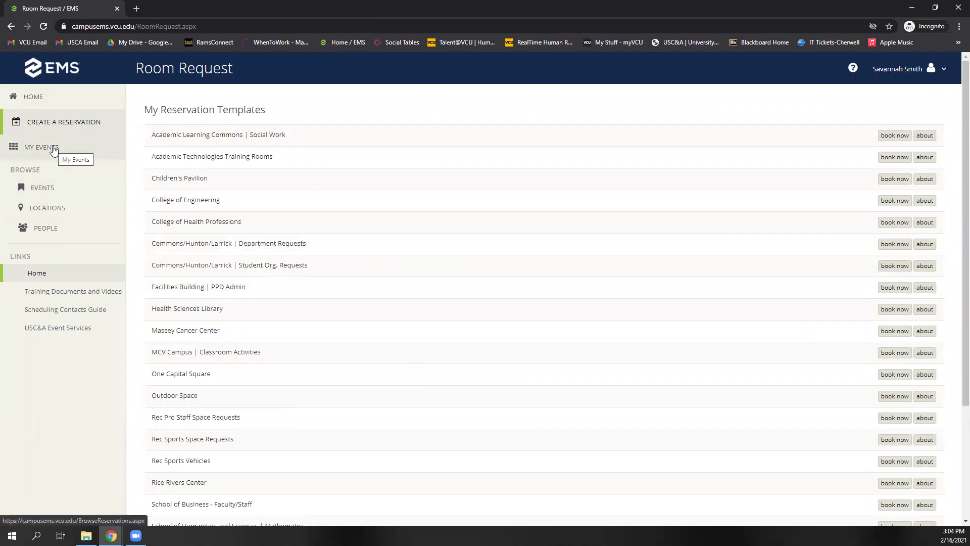
Step: Browse all locations and examine the room availability and capacities across the campus buildings for Tue February 16, 2021
{"action": "left_click", "coordinate": [60, 209]}
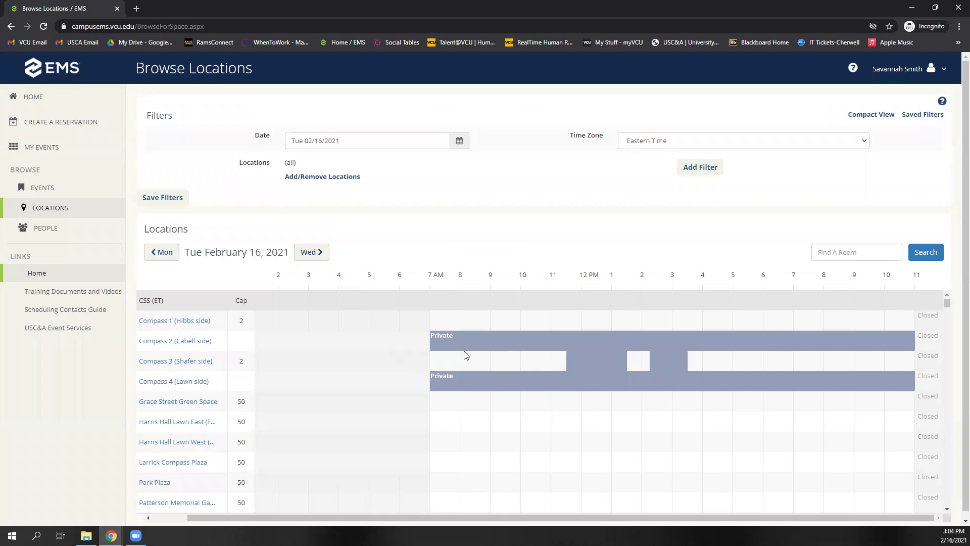
{"action": "scroll", "coordinate": [426, 371], "scroll_direction": "down", "scroll_amount": 5}
{"action": "scroll", "coordinate": [440, 377], "scroll_direction": "up", "scroll_amount": 5}
{"action": "scroll", "coordinate": [174, 360], "scroll_direction": "down", "scroll_amount": 1}
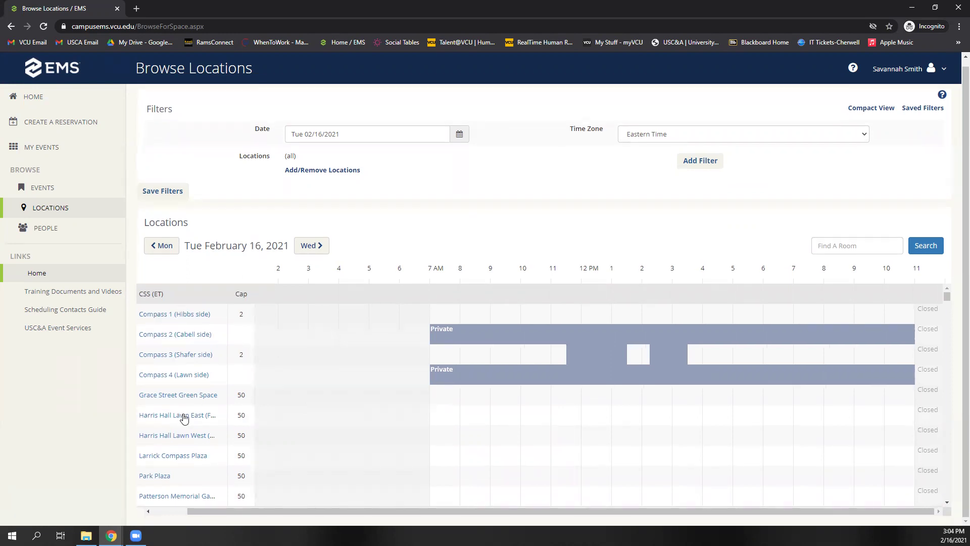
{"action": "scroll", "coordinate": [225, 422], "scroll_direction": "down", "scroll_amount": 5}
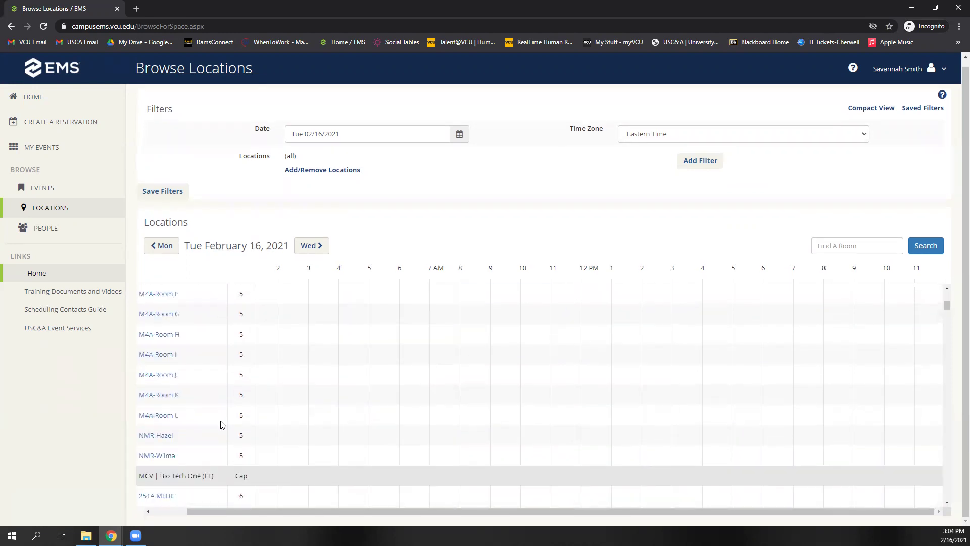
{"action": "scroll", "coordinate": [303, 420], "scroll_direction": "down", "scroll_amount": 3}
{"action": "scroll", "coordinate": [256, 424], "scroll_direction": "down", "scroll_amount": 10}
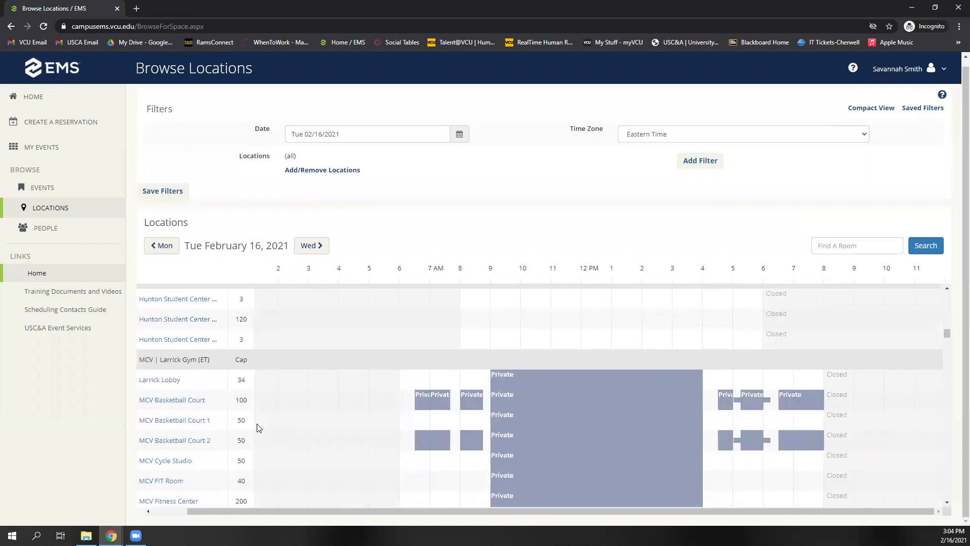
{"action": "scroll", "coordinate": [257, 428], "scroll_direction": "down", "scroll_amount": 10}
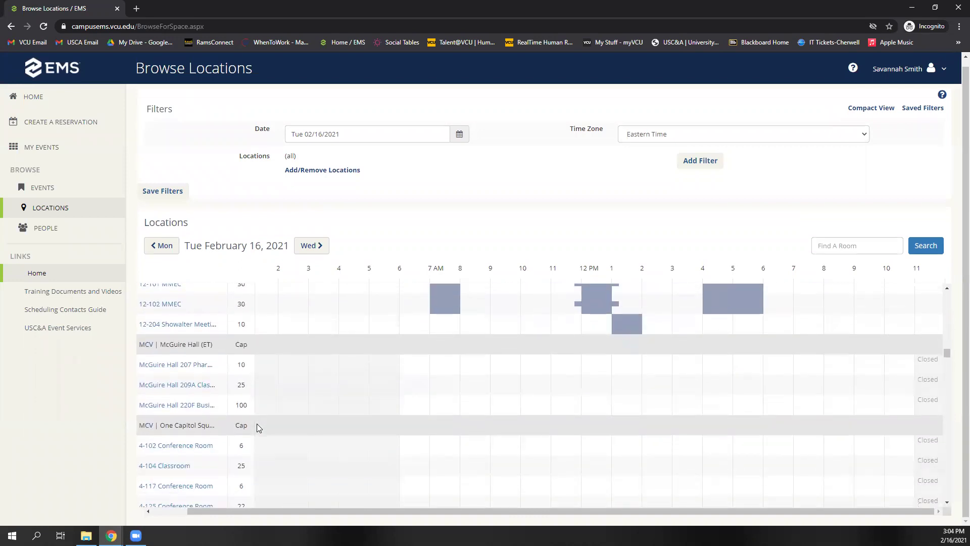
{"action": "scroll", "coordinate": [257, 428], "scroll_direction": "down", "scroll_amount": 10}
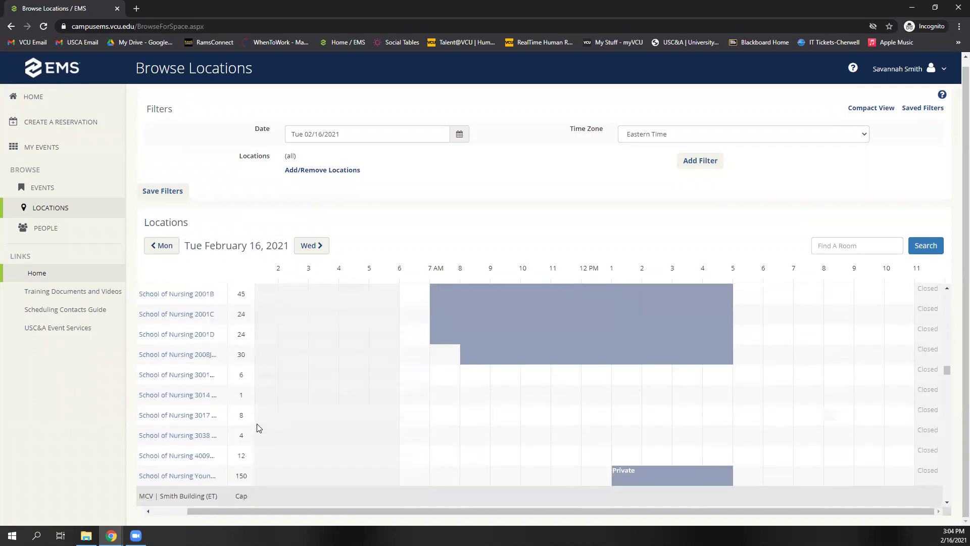
{"action": "scroll", "coordinate": [256, 425], "scroll_direction": "down", "scroll_amount": 10}
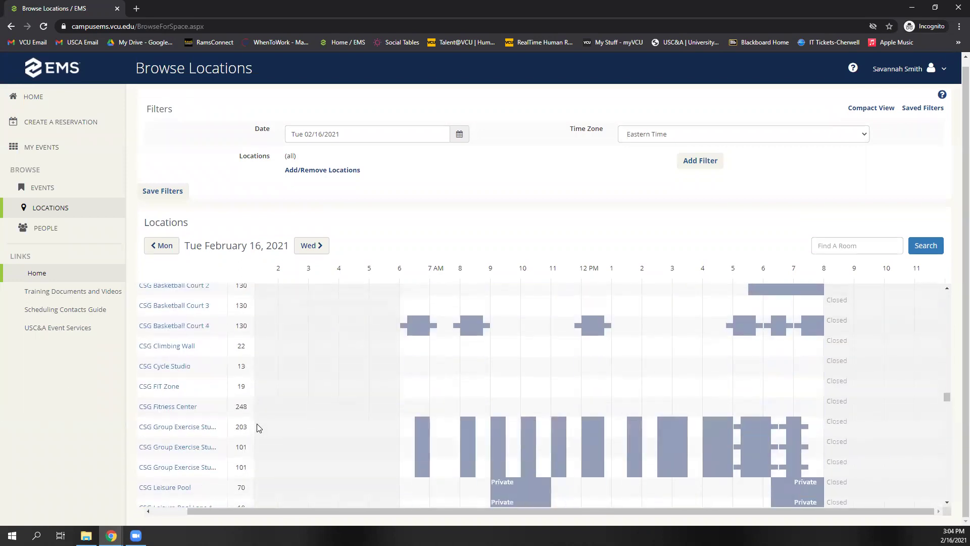
{"action": "scroll", "coordinate": [257, 428], "scroll_direction": "down", "scroll_amount": 10}
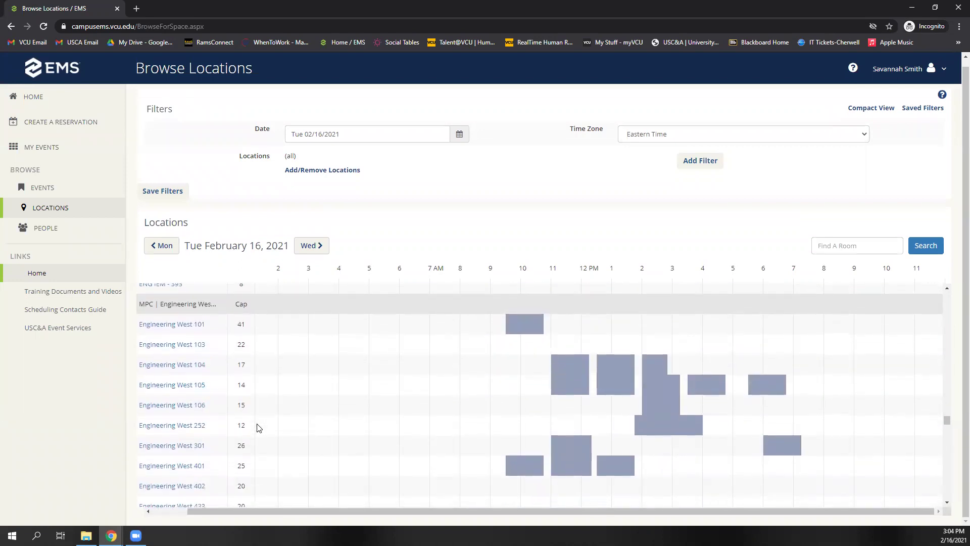
{"action": "scroll", "coordinate": [257, 428], "scroll_direction": "up", "scroll_amount": 10}
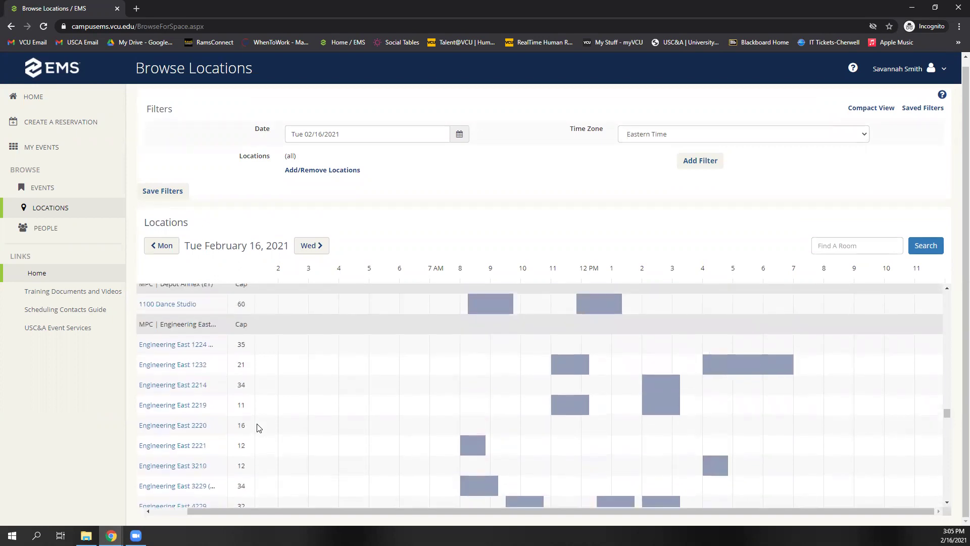
{"action": "scroll", "coordinate": [258, 428], "scroll_direction": "down", "scroll_amount": 10}
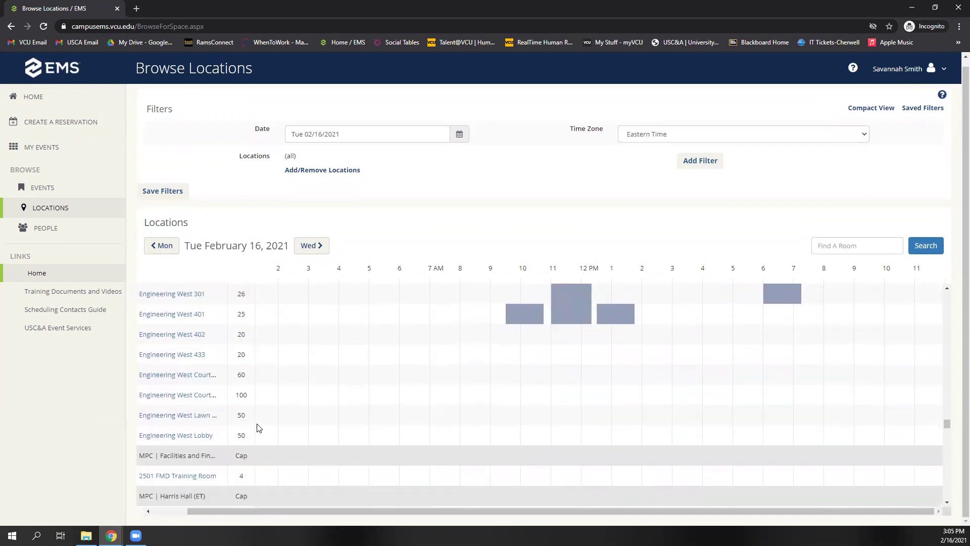
{"action": "scroll", "coordinate": [258, 428], "scroll_direction": "down", "scroll_amount": 10}
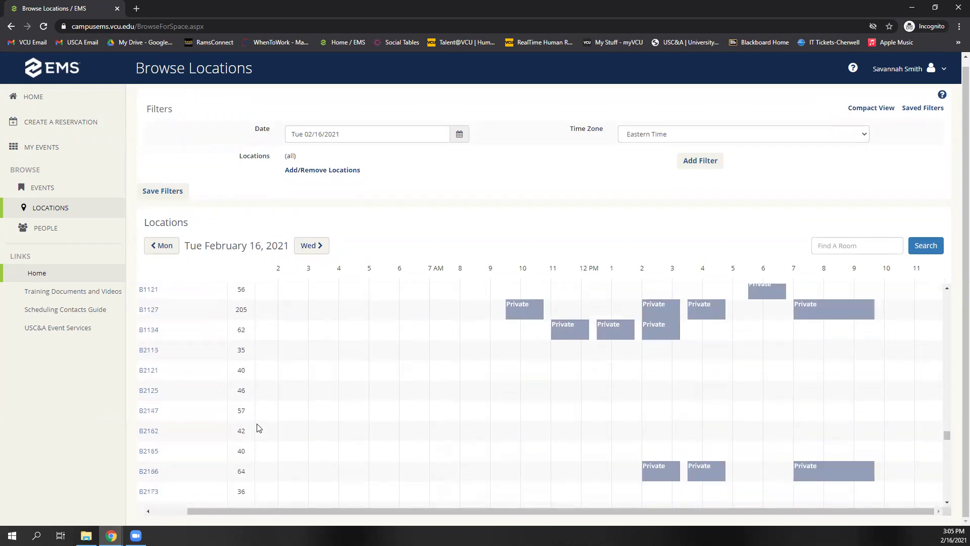
{"action": "scroll", "coordinate": [257, 428], "scroll_direction": "down", "scroll_amount": 10}
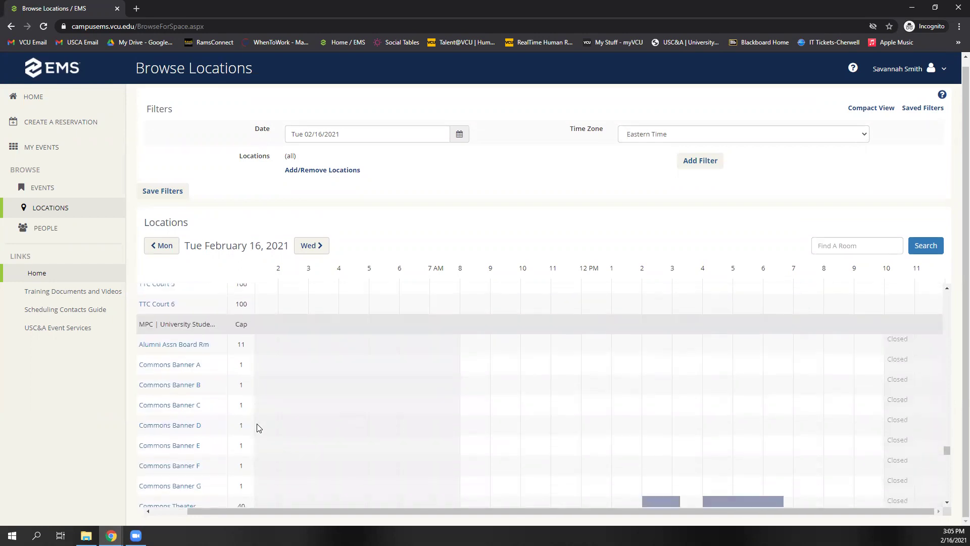
{"action": "scroll", "coordinate": [258, 428], "scroll_direction": "down", "scroll_amount": 5}
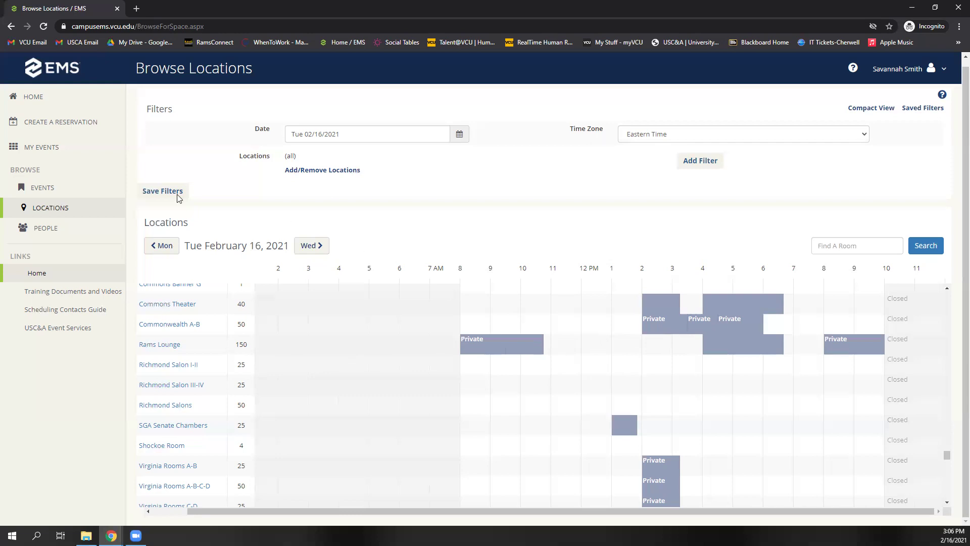
Step: Open My Events and check both the current and the past reservations
{"action": "left_click", "coordinate": [48, 150]}
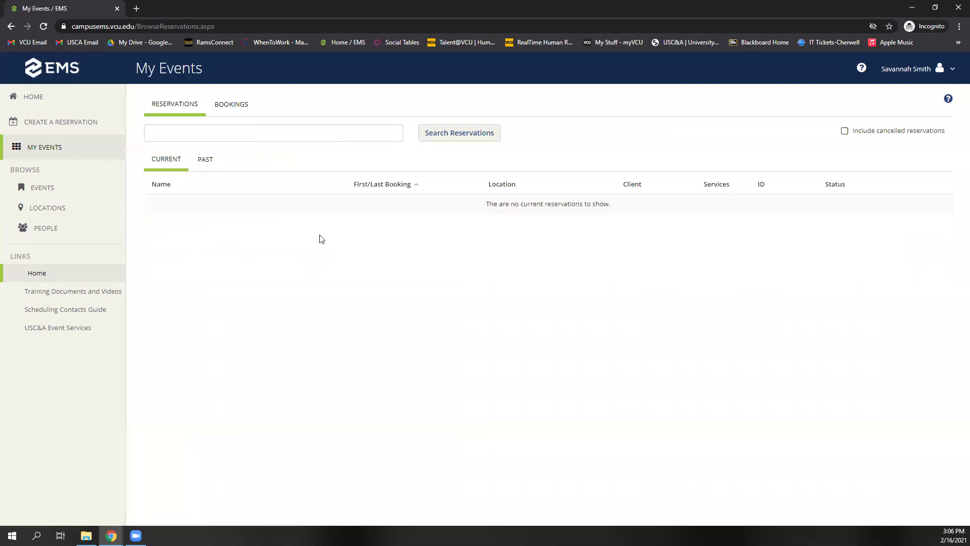
{"action": "left_click", "coordinate": [199, 163]}
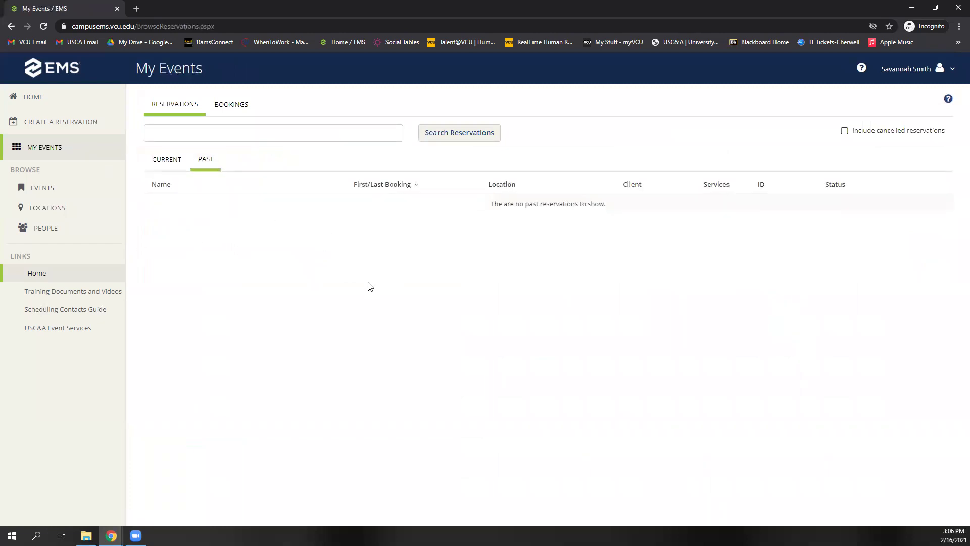
{"action": "left_click", "coordinate": [166, 159]}
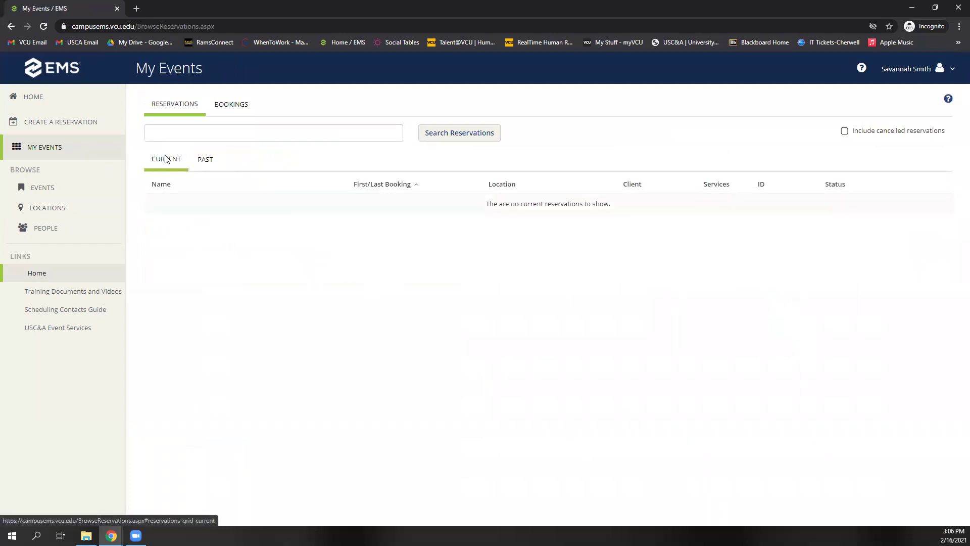
{"action": "left_click", "coordinate": [200, 163]}
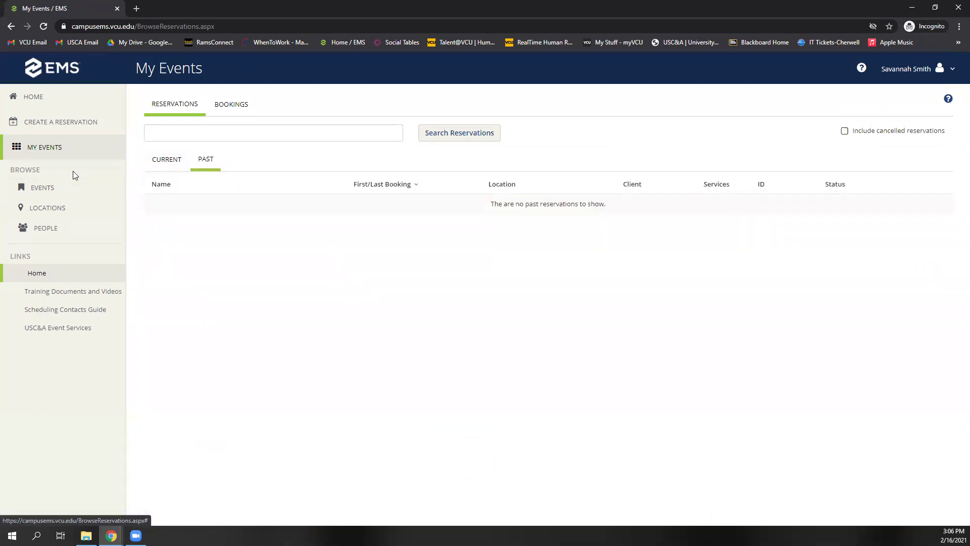
Step: Switch between the current and past reservations in My Events to compare the two listings
{"action": "left_click", "coordinate": [161, 160]}
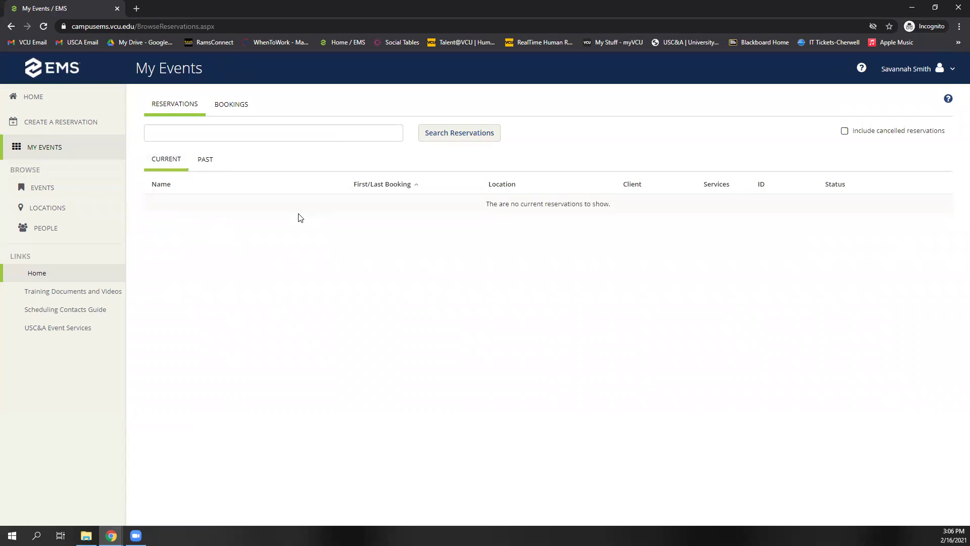
{"action": "left_click", "coordinate": [206, 160]}
{"action": "left_click", "coordinate": [174, 168]}
Step: Search Browse People for clients matching "the com", and clear the search text
{"action": "left_click", "coordinate": [67, 225]}
{"action": "left_click", "coordinate": [219, 138]}
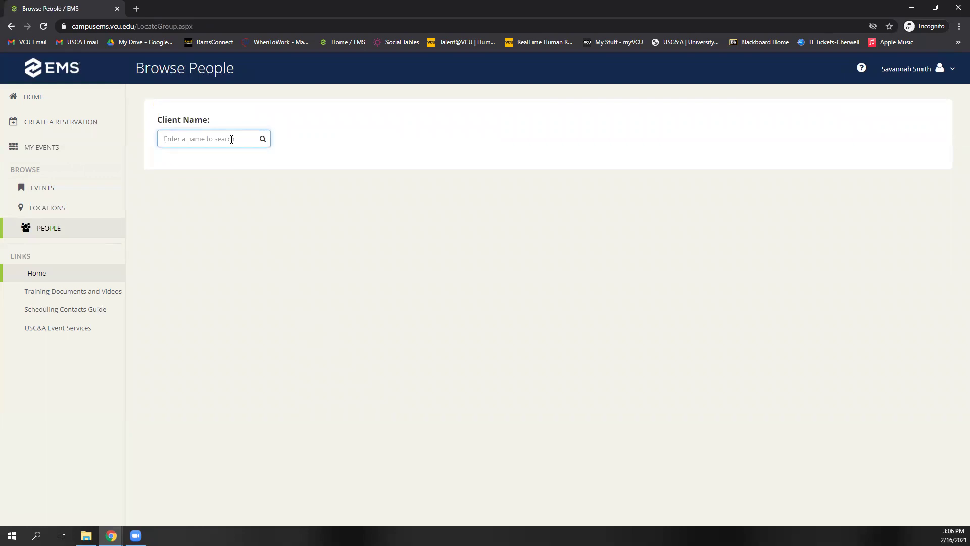
{"action": "type", "text": "the"}
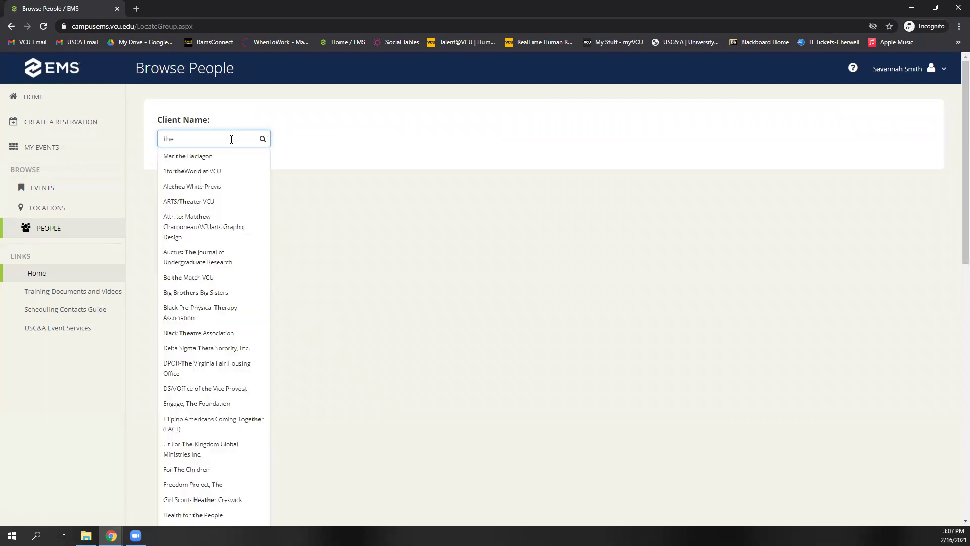
{"action": "type", "text": " com"}
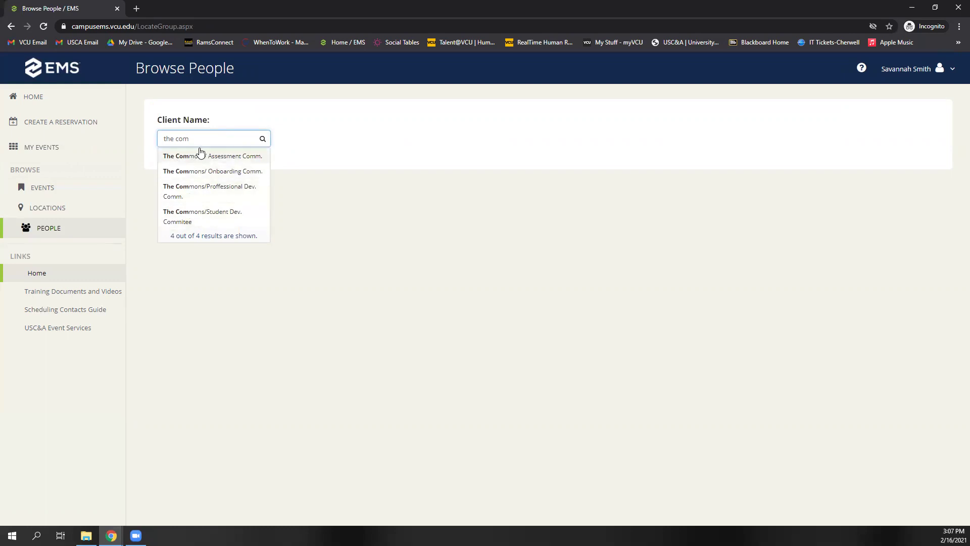
{"action": "left_click_drag", "start_coordinate": [196, 139], "coordinate": [140, 150]}
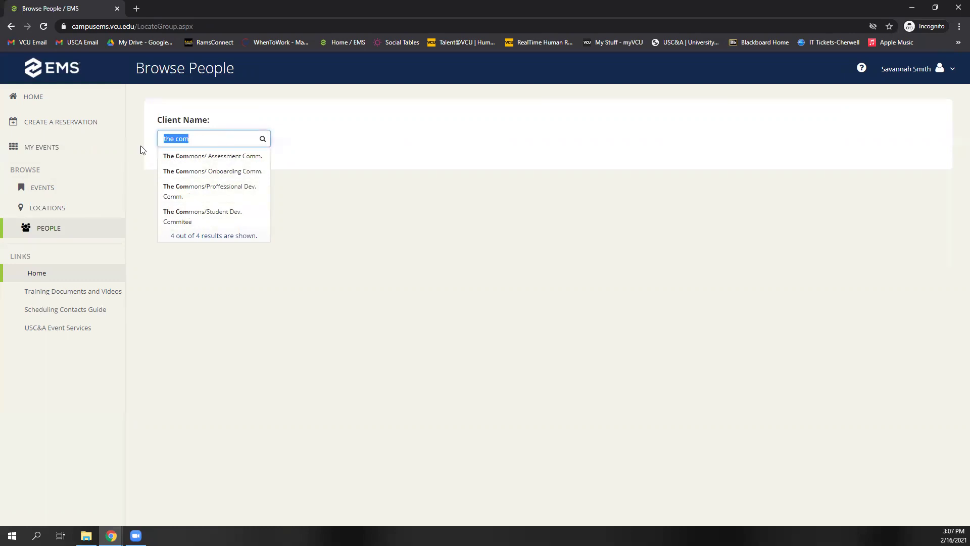
{"action": "key", "text": "BackSpace"}
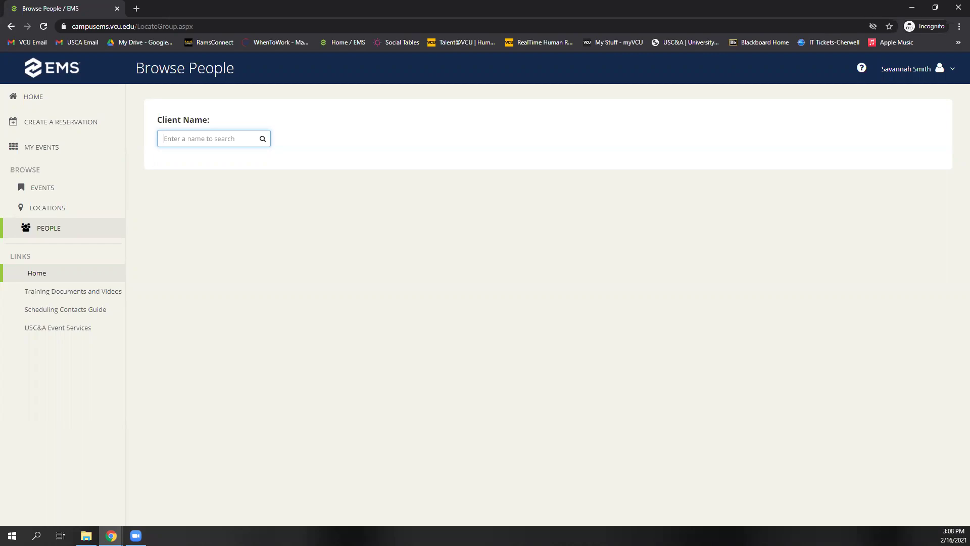
Step: Return to the home page and look through the list under My Reservation Templates
{"action": "left_click", "coordinate": [56, 99]}
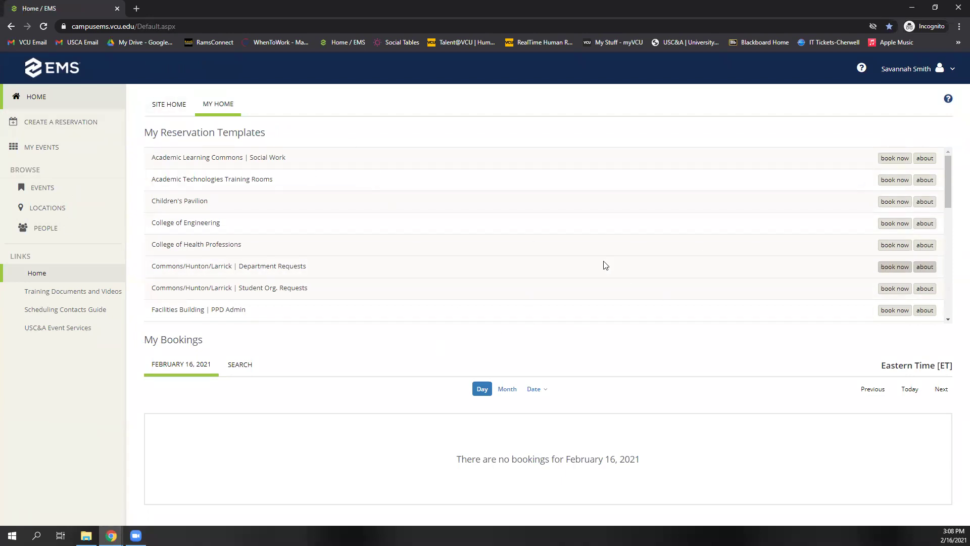
{"action": "scroll", "coordinate": [611, 258], "scroll_direction": "down", "scroll_amount": 8}
{"action": "scroll", "coordinate": [619, 253], "scroll_direction": "up", "scroll_amount": 8}
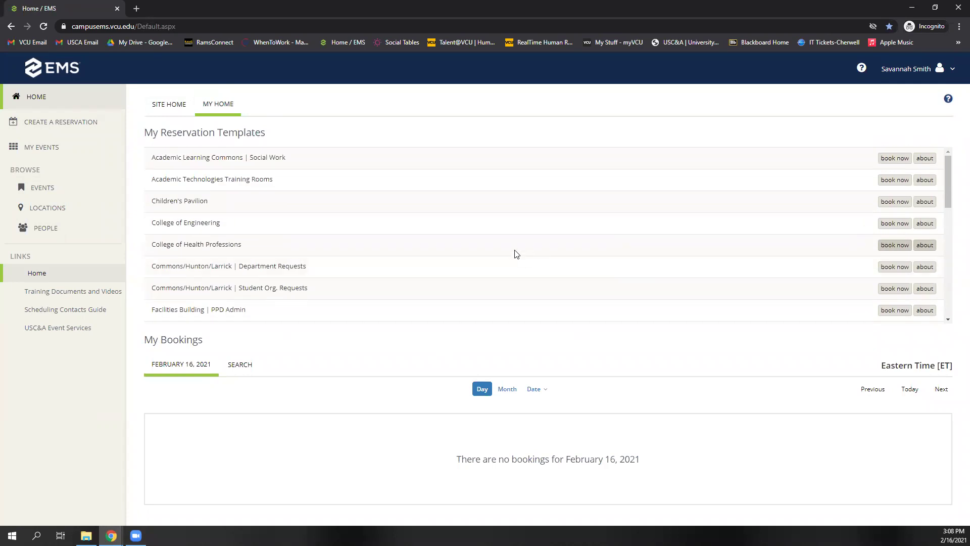
{"action": "scroll", "coordinate": [507, 249], "scroll_direction": "down", "scroll_amount": 8}
{"action": "scroll", "coordinate": [500, 234], "scroll_direction": "up", "scroll_amount": 8}
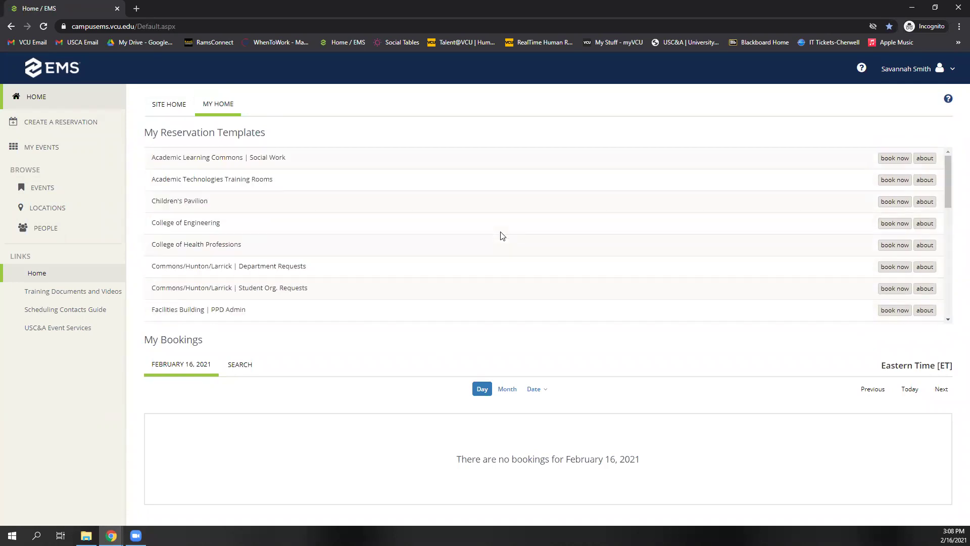
Step: View the description and the room request form of the Academic Learning Commons | Social Work template, ending back on the home page
{"action": "left_click", "coordinate": [929, 158]}
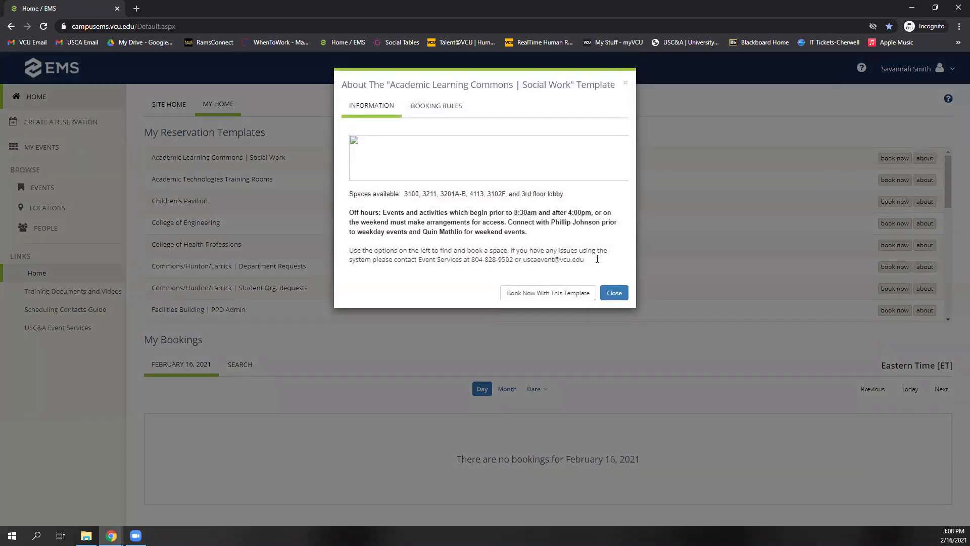
{"action": "left_click", "coordinate": [610, 297]}
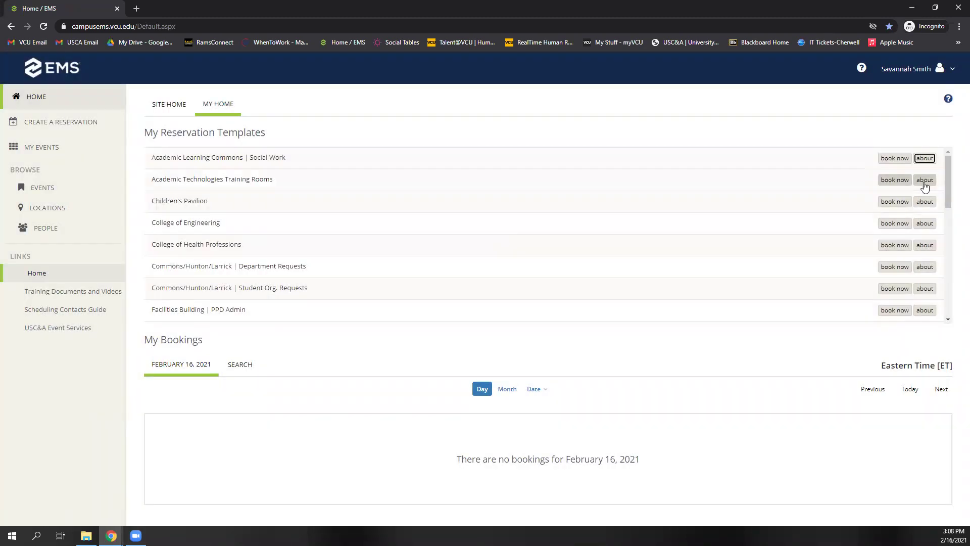
{"action": "left_click", "coordinate": [888, 161]}
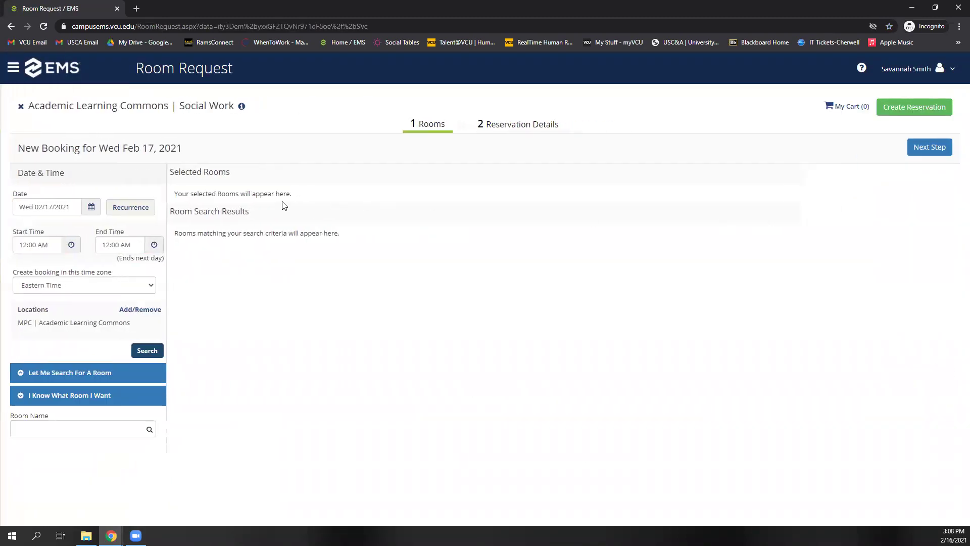
{"action": "left_click", "coordinate": [45, 74]}
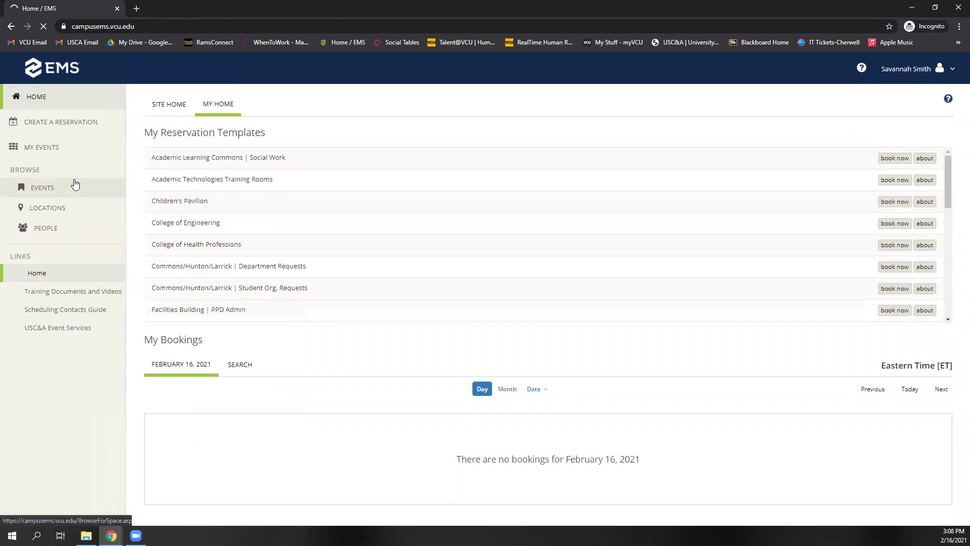
Step: Revisit My Events, and browse the daily list of campus events and their locations for Tuesday, February 16, 2021
{"action": "left_click", "coordinate": [50, 148]}
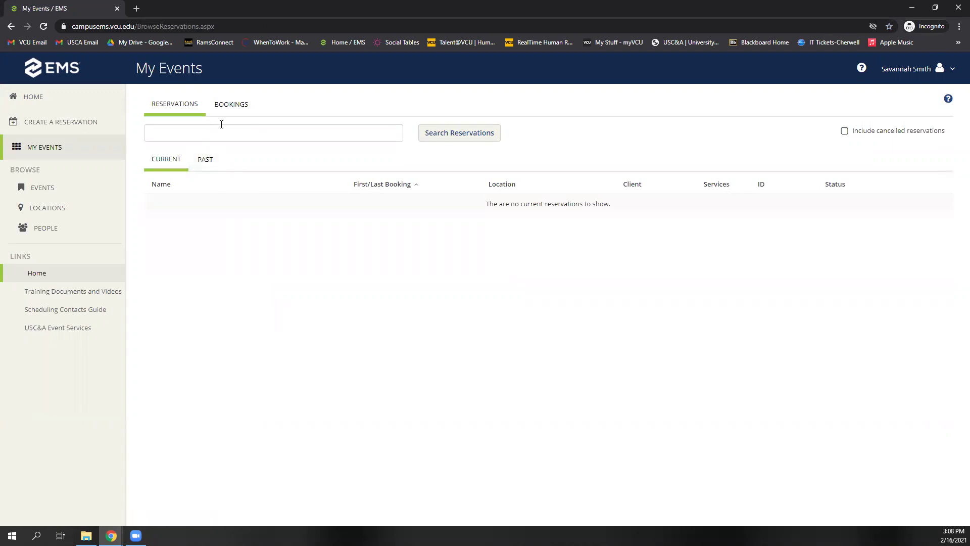
{"action": "left_click", "coordinate": [64, 191]}
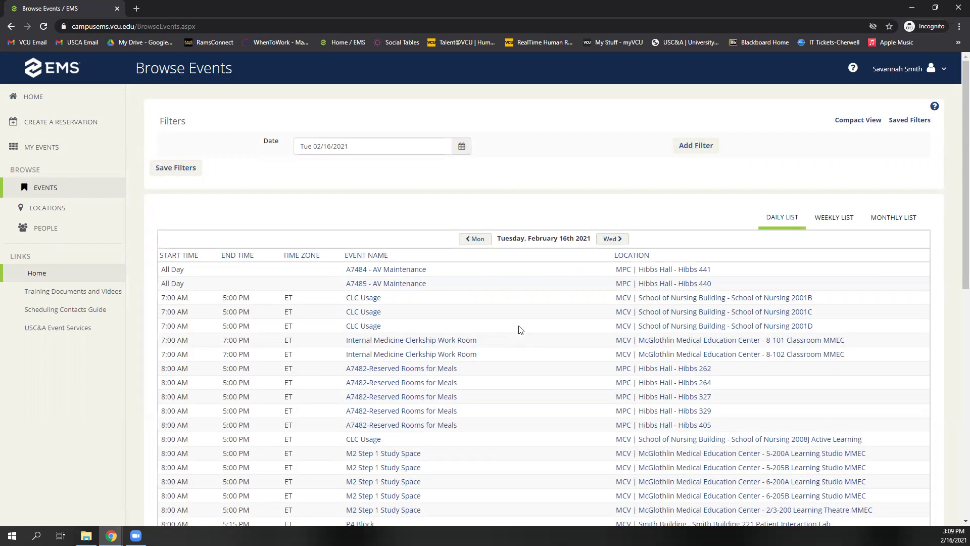
{"action": "scroll", "coordinate": [511, 335], "scroll_direction": "down", "scroll_amount": 10}
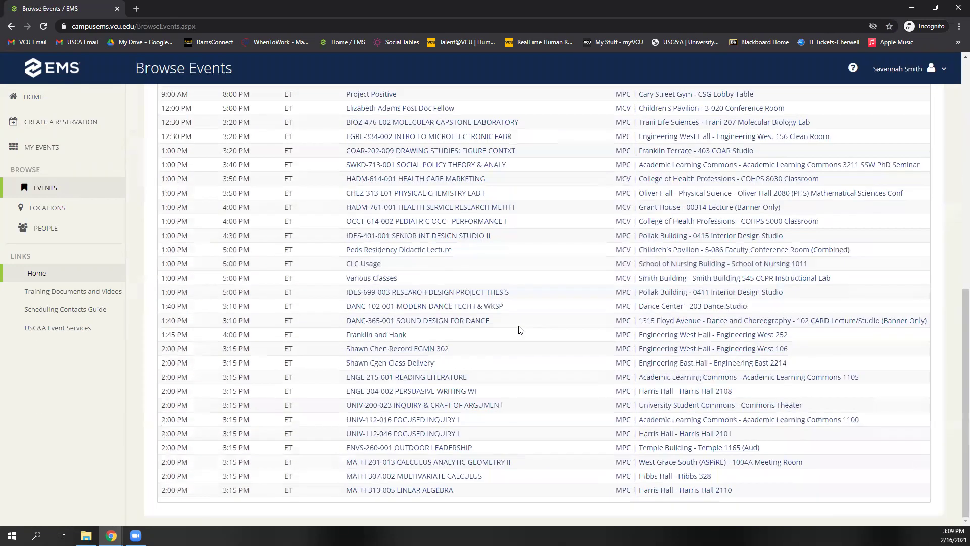
{"action": "scroll", "coordinate": [520, 329], "scroll_direction": "up", "scroll_amount": 10}
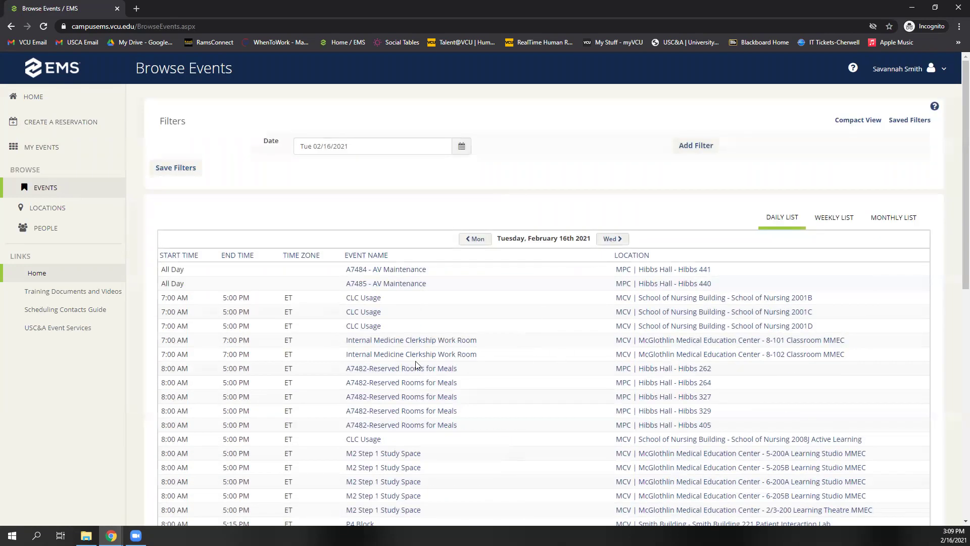
{"action": "scroll", "coordinate": [509, 398], "scroll_direction": "down", "scroll_amount": 2}
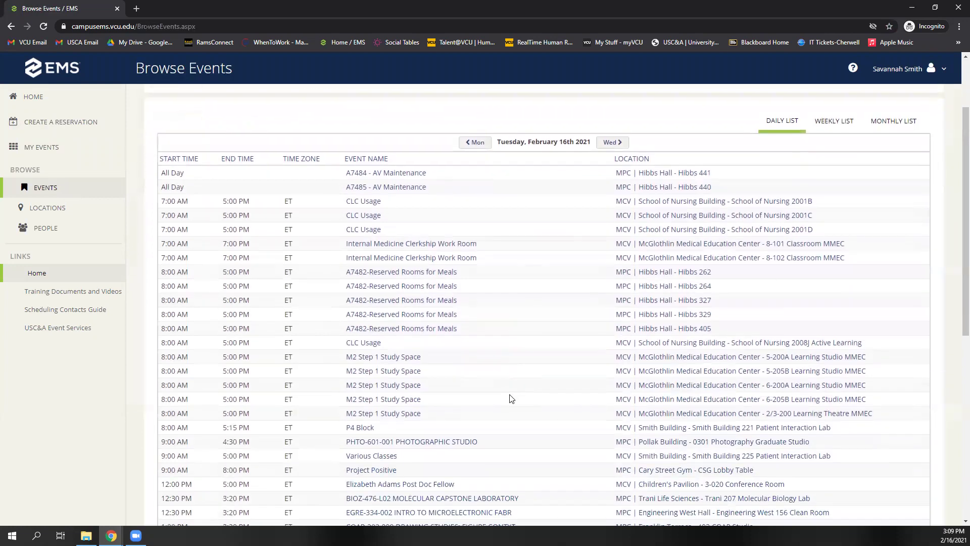
{"action": "scroll", "coordinate": [281, 291], "scroll_direction": "down", "scroll_amount": 7}
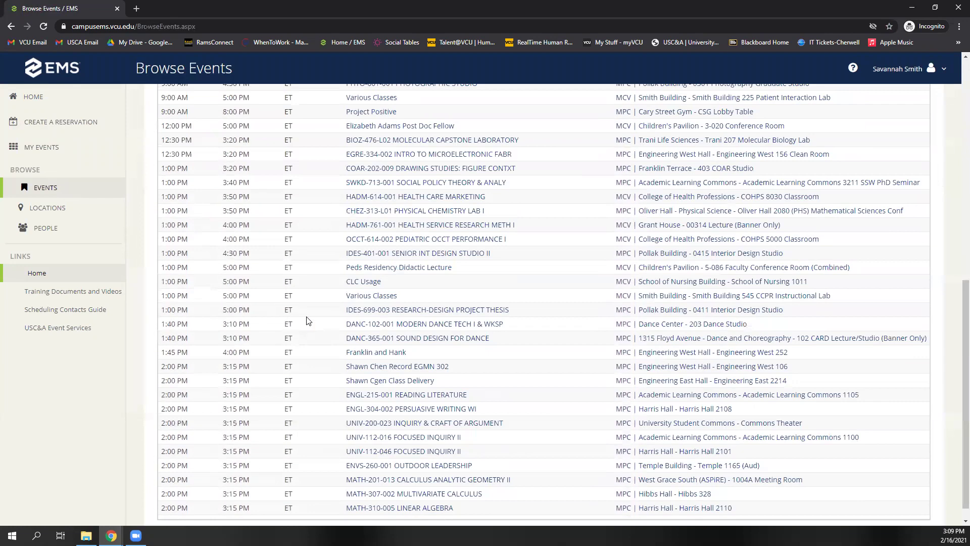
{"action": "scroll", "coordinate": [318, 328], "scroll_direction": "down", "scroll_amount": 1}
{"action": "scroll", "coordinate": [326, 335], "scroll_direction": "up", "scroll_amount": 15}
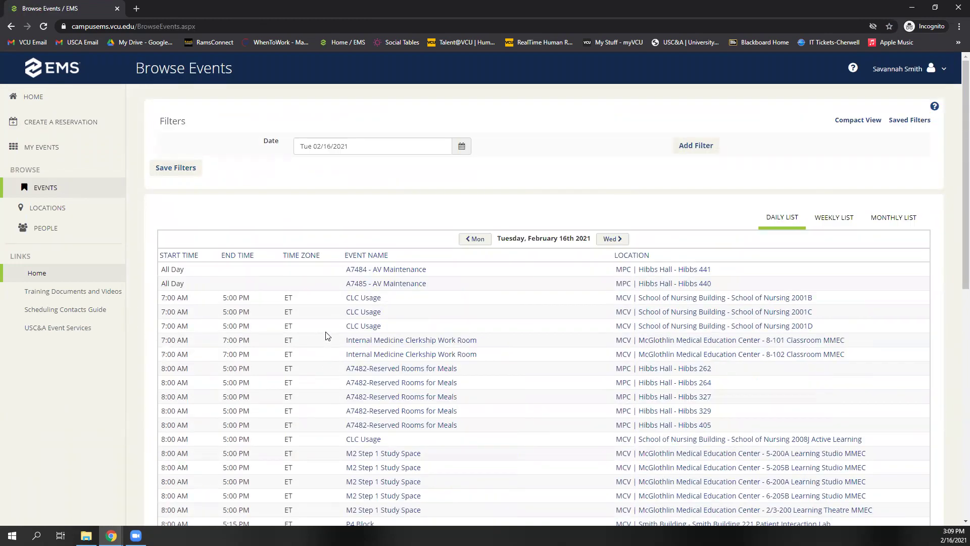
{"action": "scroll", "coordinate": [559, 394], "scroll_direction": "down", "scroll_amount": 8}
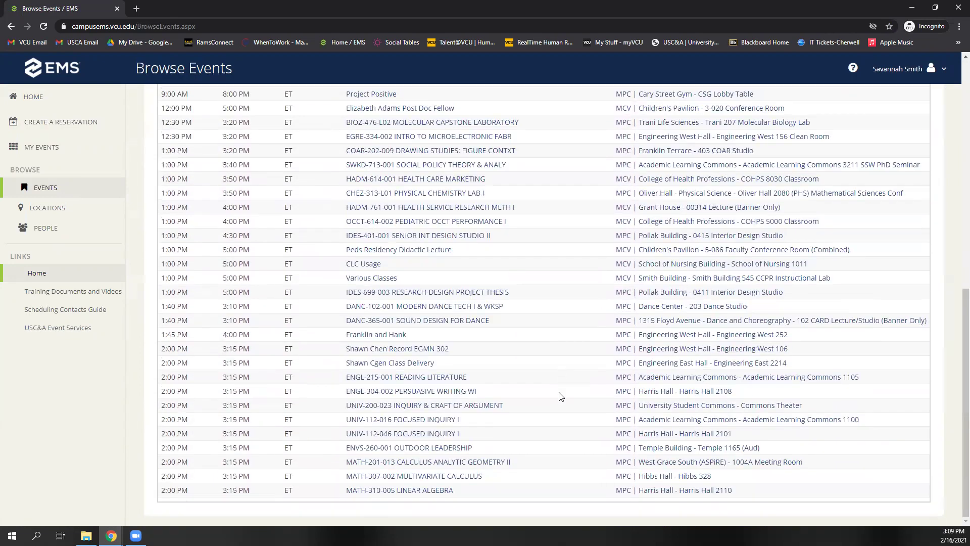
{"action": "scroll", "coordinate": [559, 396], "scroll_direction": "up", "scroll_amount": 15}
{"action": "scroll", "coordinate": [661, 423], "scroll_direction": "down", "scroll_amount": 8}
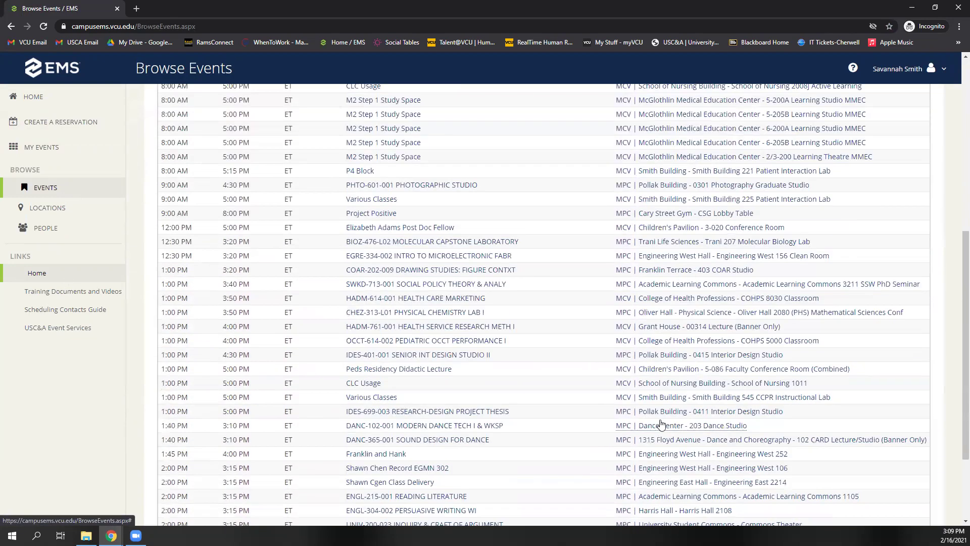
{"action": "scroll", "coordinate": [624, 326], "scroll_direction": "up", "scroll_amount": 7}
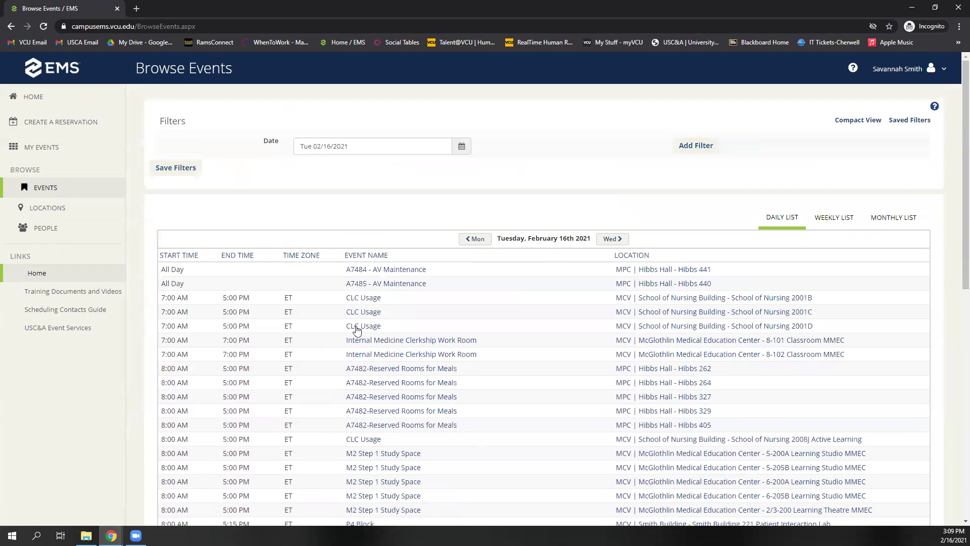
{"action": "scroll", "coordinate": [357, 330], "scroll_direction": "down", "scroll_amount": 10}
{"action": "scroll", "coordinate": [358, 330], "scroll_direction": "up", "scroll_amount": 10}
{"action": "scroll", "coordinate": [600, 335], "scroll_direction": "down", "scroll_amount": 7}
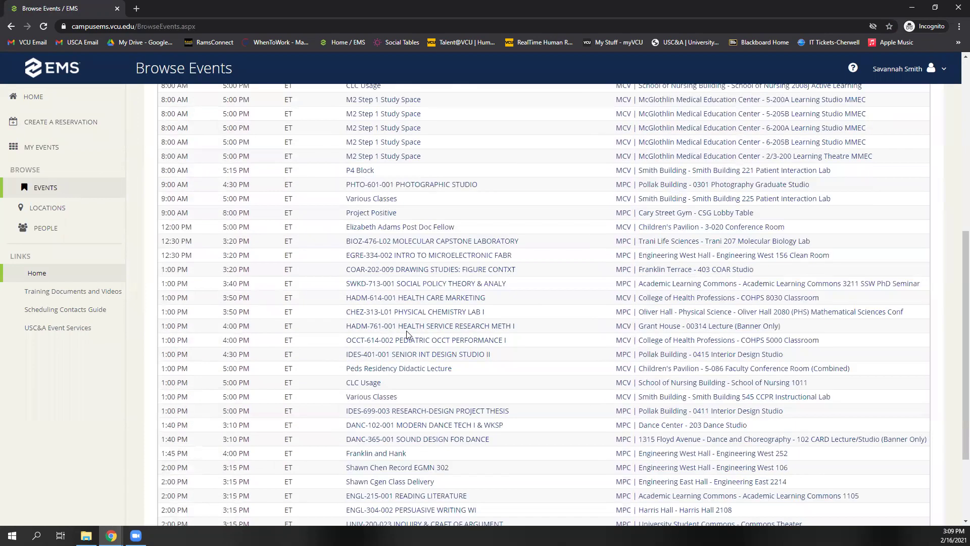
{"action": "scroll", "coordinate": [407, 332], "scroll_direction": "up", "scroll_amount": 7}
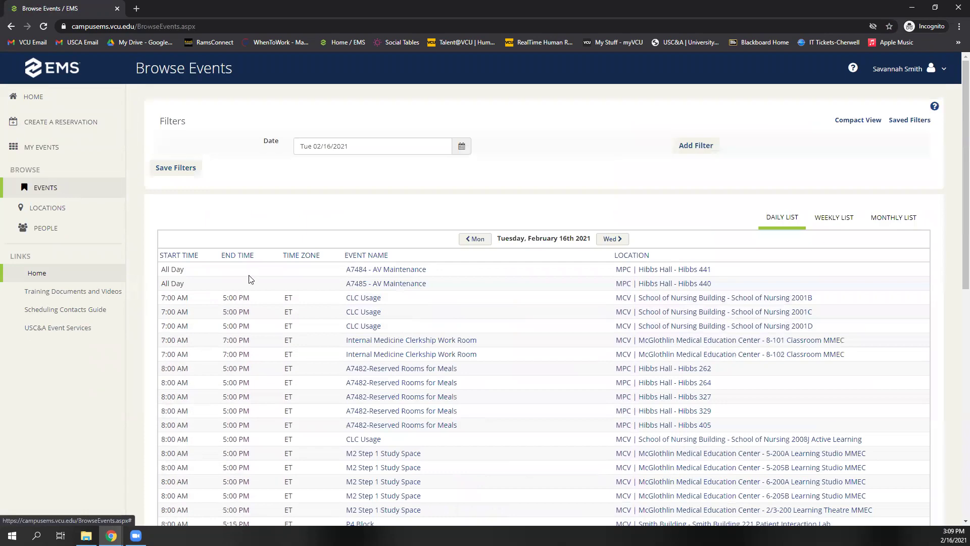
Step: Set the date in Browse Locations to Wed 03/17/2021 and examine the room availability for that day
{"action": "left_click", "coordinate": [74, 215]}
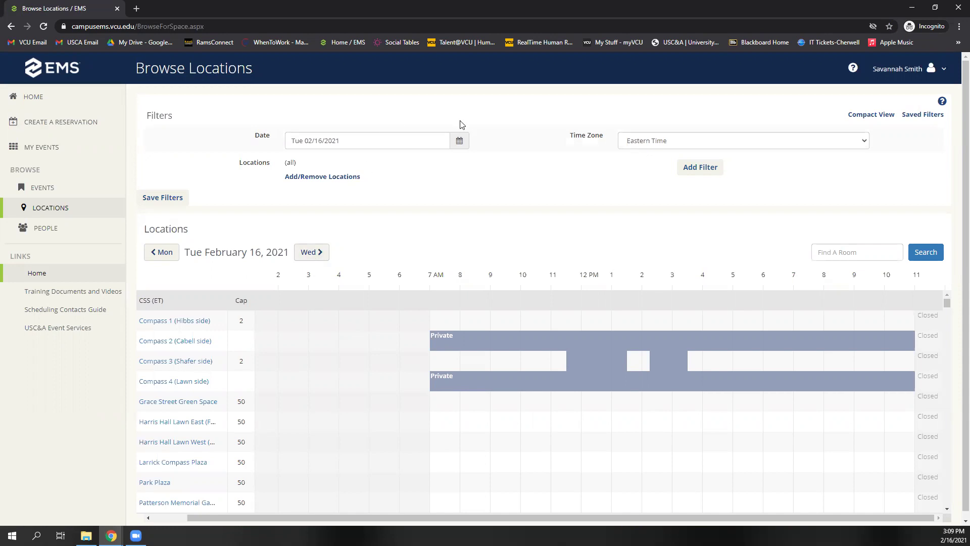
{"action": "left_click", "coordinate": [459, 141]}
{"action": "left_click", "coordinate": [409, 183]}
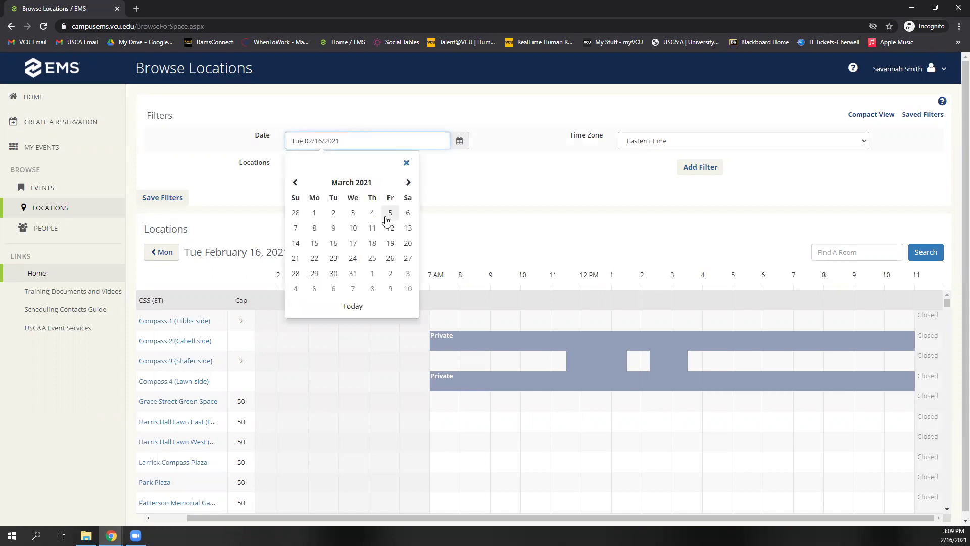
{"action": "left_click", "coordinate": [351, 244]}
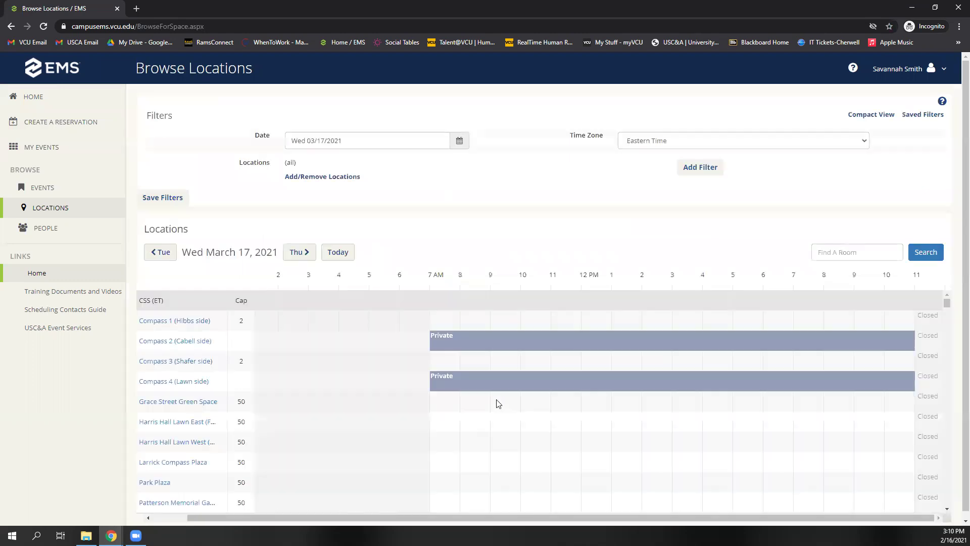
{"action": "scroll", "coordinate": [249, 416], "scroll_direction": "down", "scroll_amount": 5}
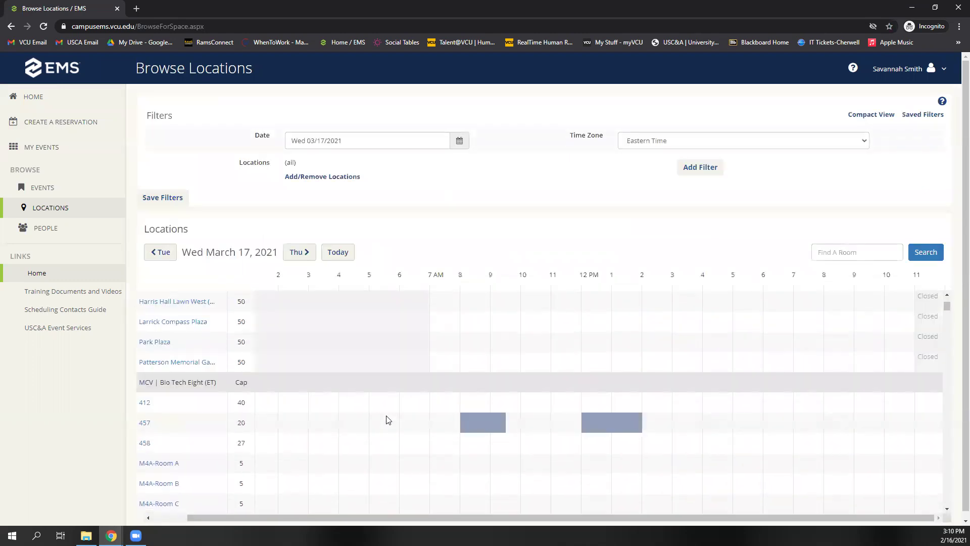
{"action": "scroll", "coordinate": [385, 419], "scroll_direction": "up", "scroll_amount": 2}
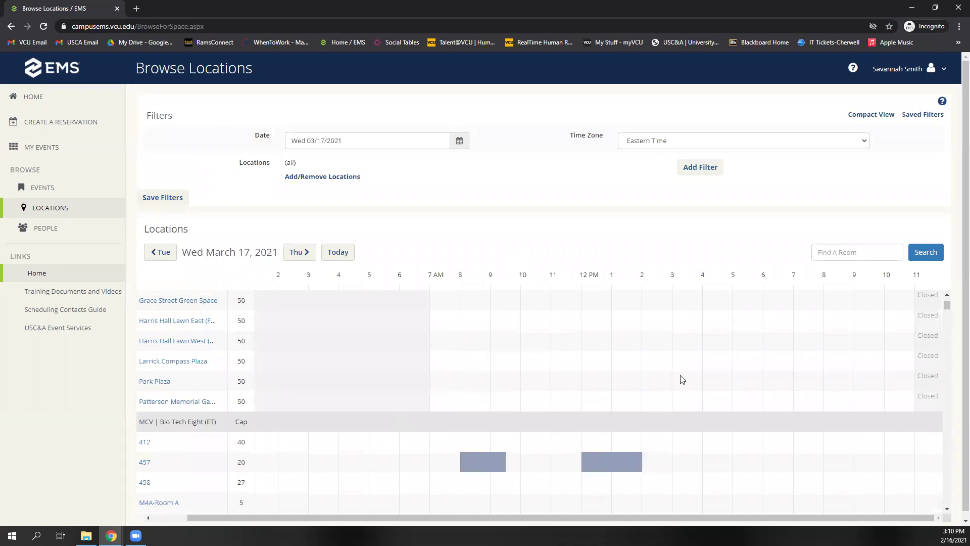
{"action": "scroll", "coordinate": [609, 416], "scroll_direction": "up", "scroll_amount": 2}
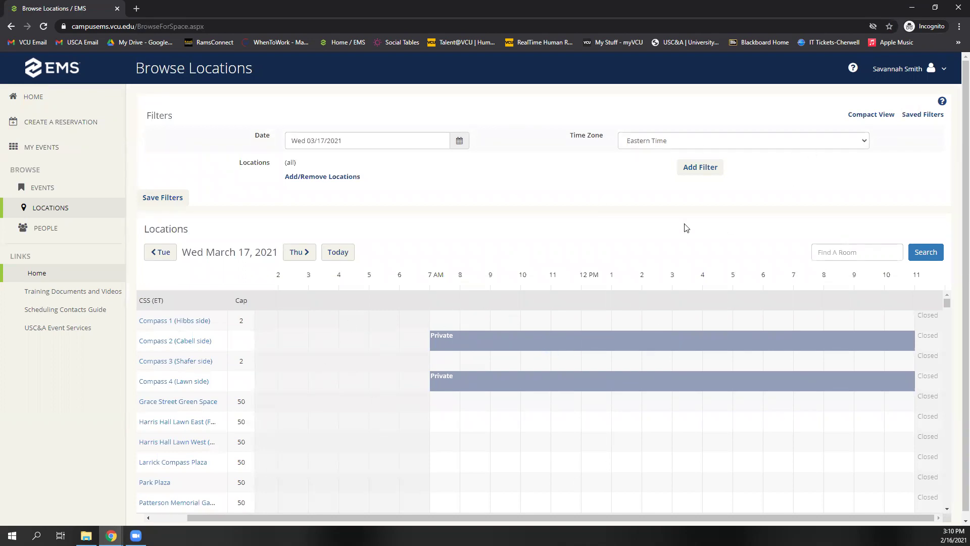
Step: Review the additional filter types and the list of selectable buildings for Browse Locations, leaving all locations included
{"action": "left_click", "coordinate": [707, 172]}
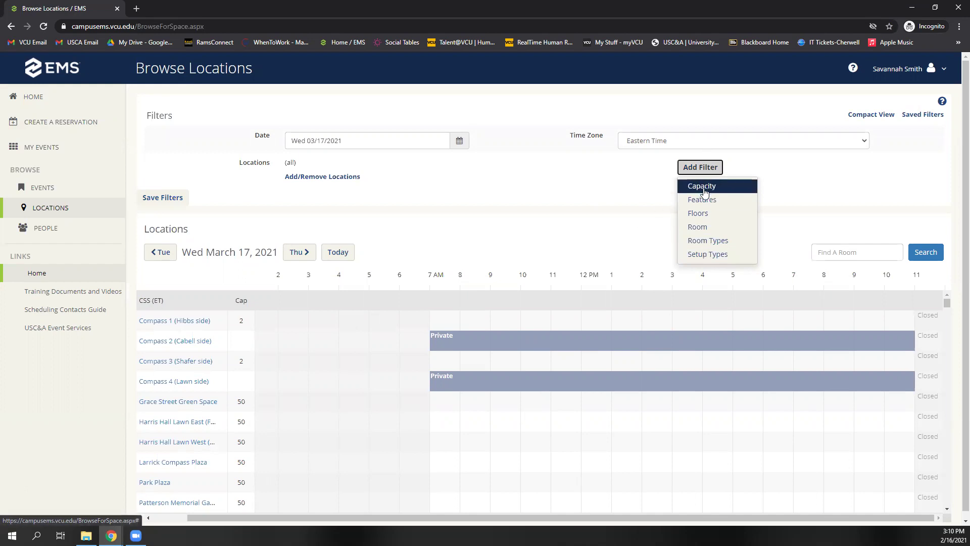
{"action": "left_click", "coordinate": [620, 181]}
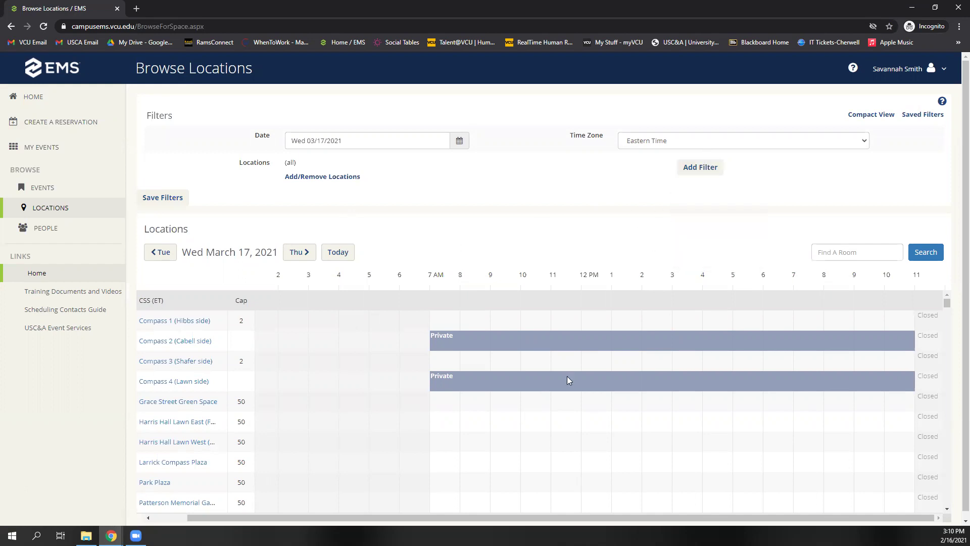
{"action": "left_click", "coordinate": [320, 176]}
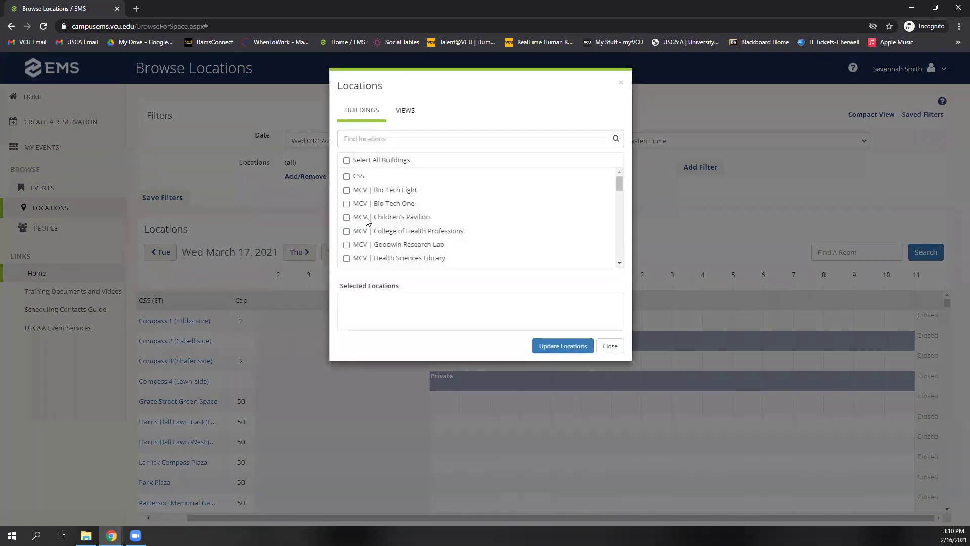
{"action": "scroll", "coordinate": [374, 228], "scroll_direction": "down", "scroll_amount": 10}
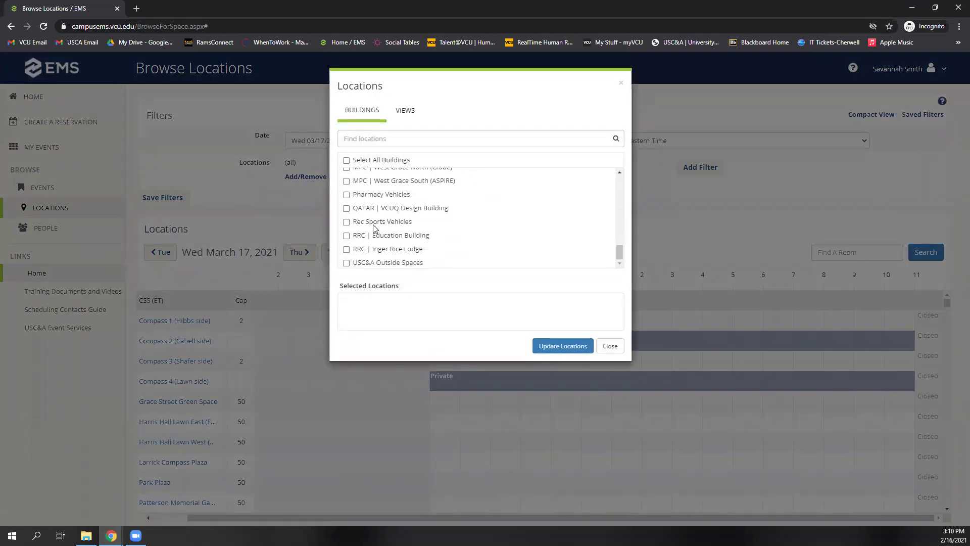
{"action": "left_click", "coordinate": [610, 346]}
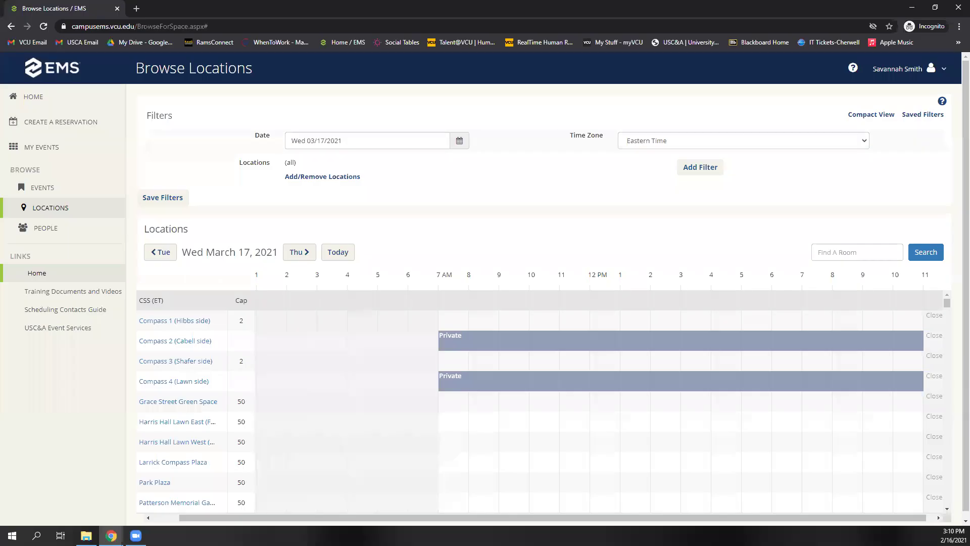
Step: Search Browse People for the client "the commons", view the events of The Commons/Student Dev. Commitee, and return to the home page
{"action": "left_click", "coordinate": [80, 225]}
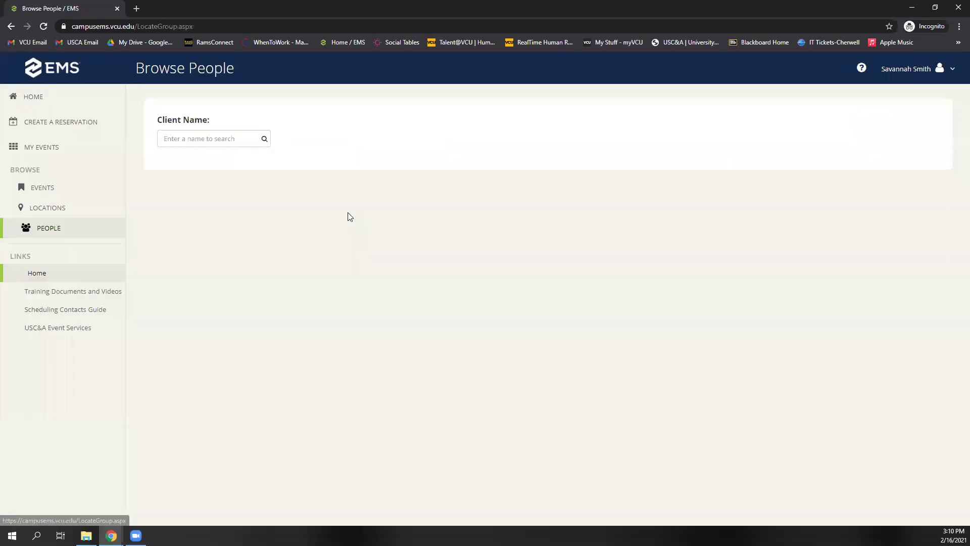
{"action": "left_click", "coordinate": [226, 138]}
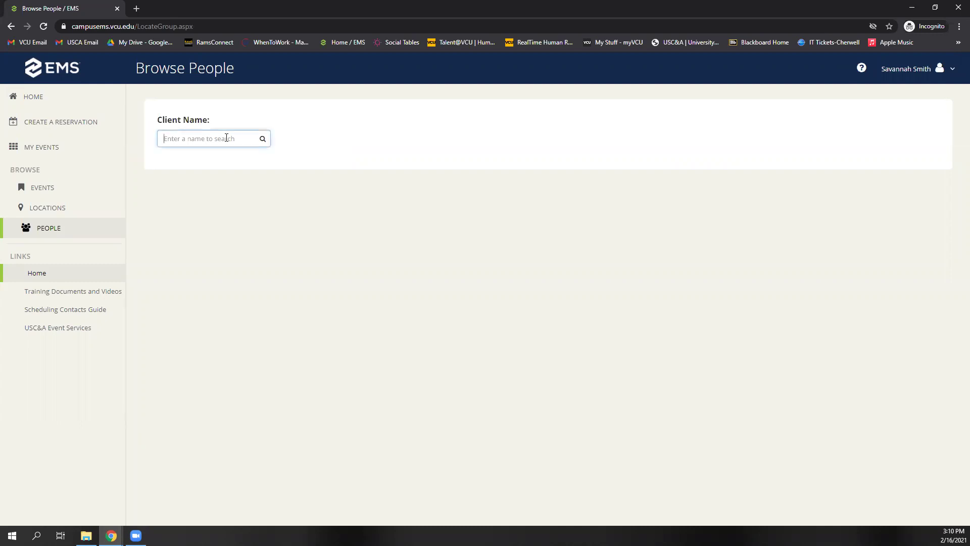
{"action": "type", "text": "the commons"}
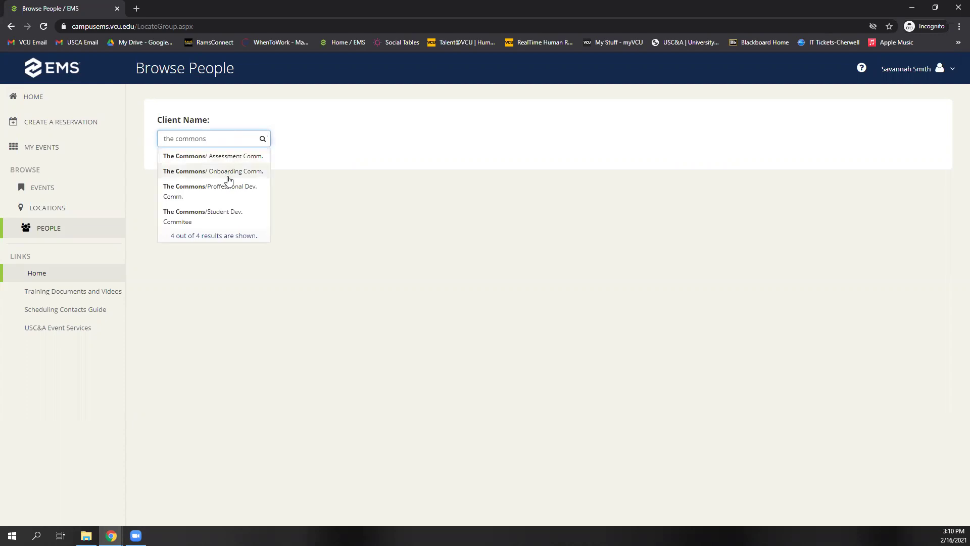
{"action": "left_click", "coordinate": [222, 213]}
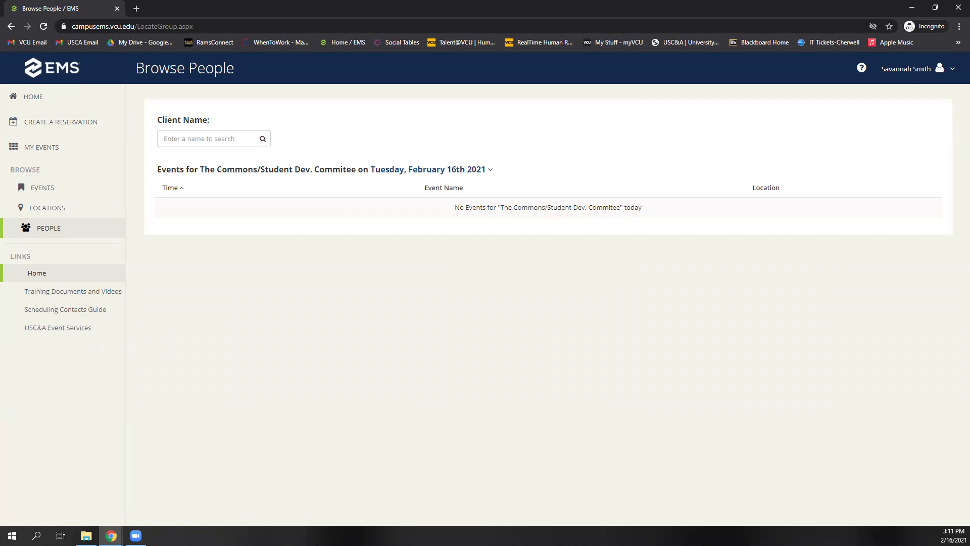
{"action": "left_click", "coordinate": [56, 67]}
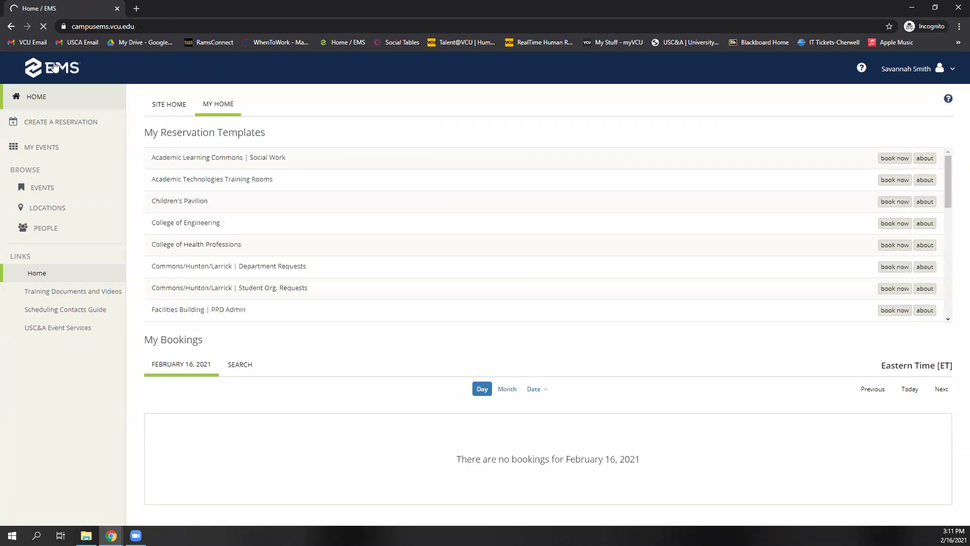